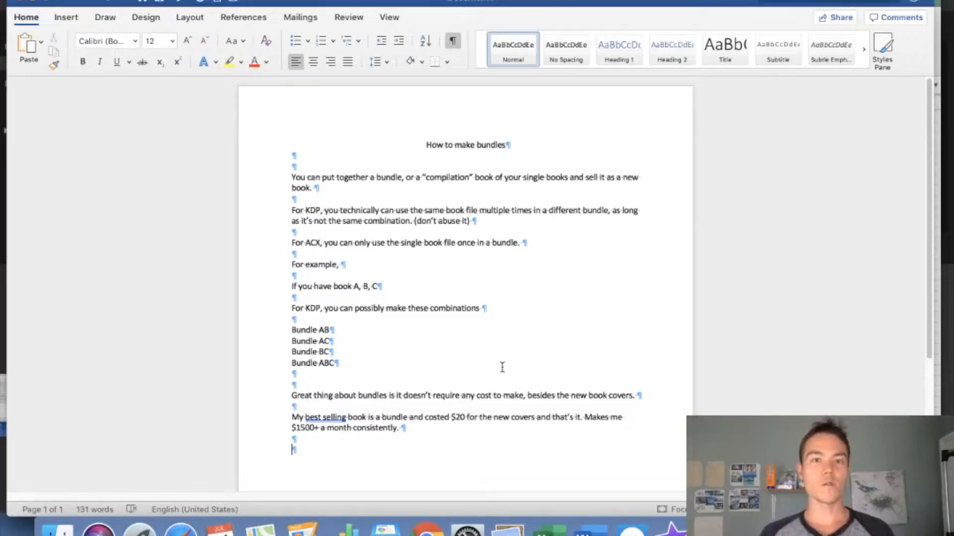
Replace all the notes text with the word 'Title'
key("super+a")
key("BackSpace")
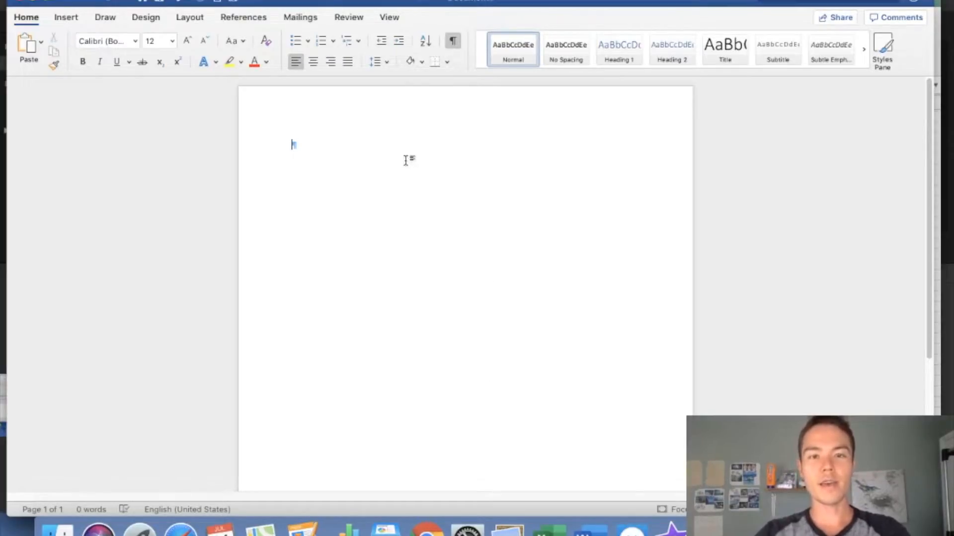
type("Tie")
key("BackSpace")
type("tle")
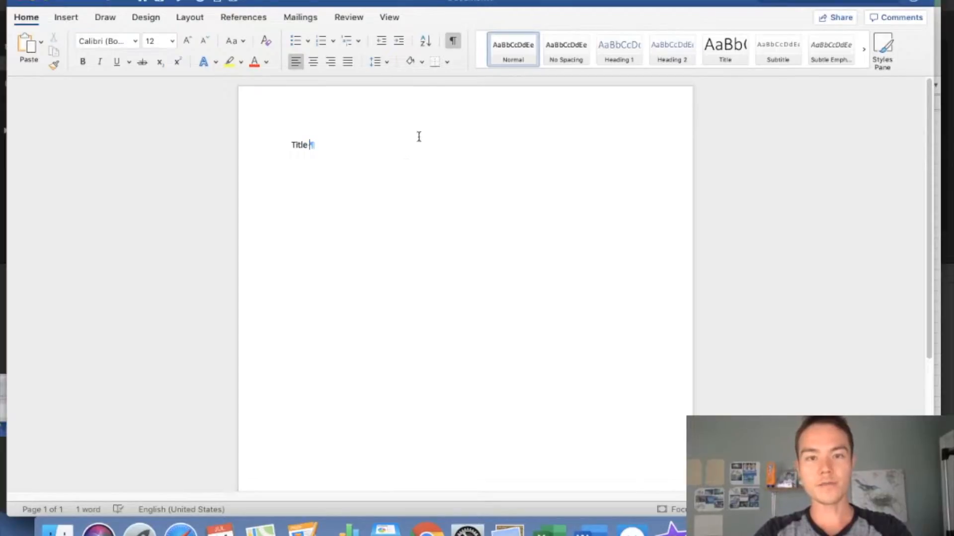
Centre the Title line and add a page break after it
left_click_drag(398, 147, 278, 141)
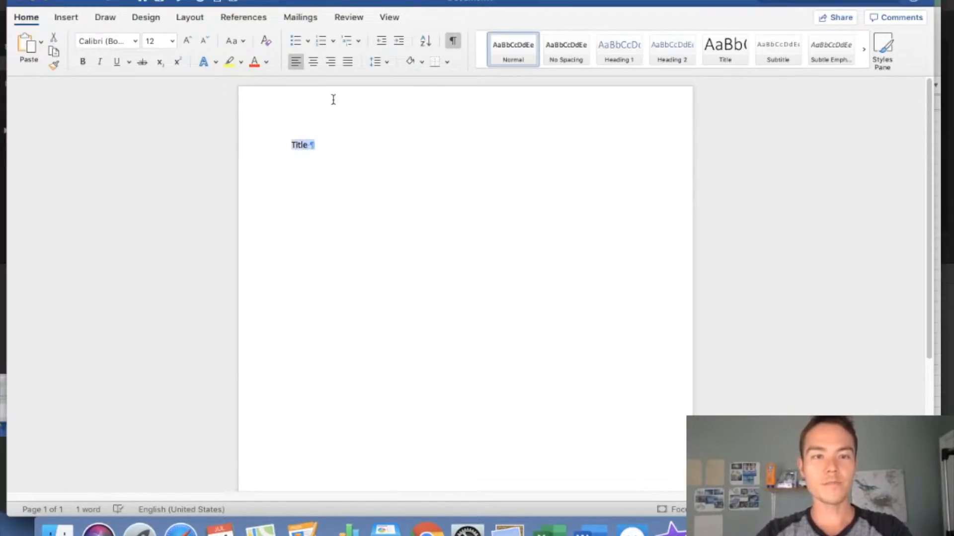
left_click(313, 62)
key("Right")
key("Return")
key("Return")
key("Return")
key("Return")
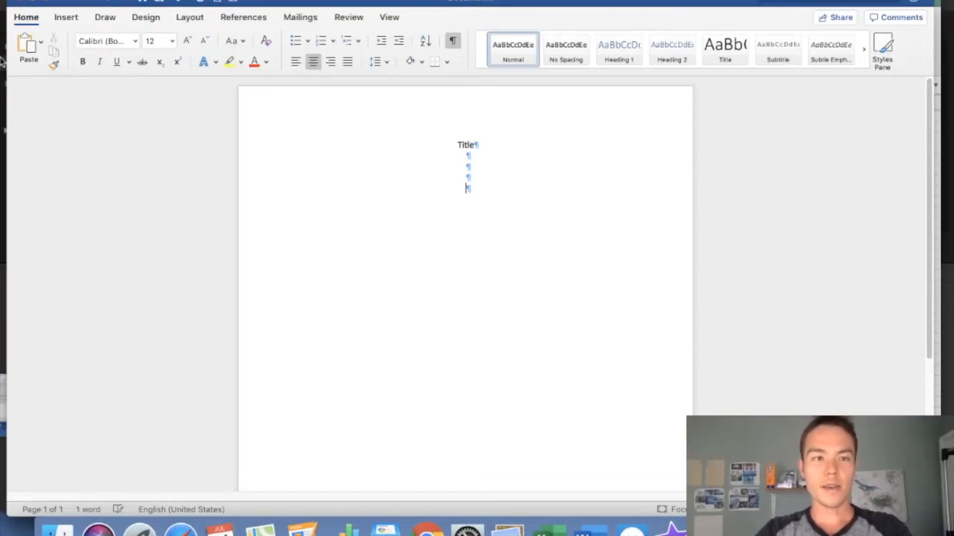
left_click(68, 17)
left_click(385, 157)
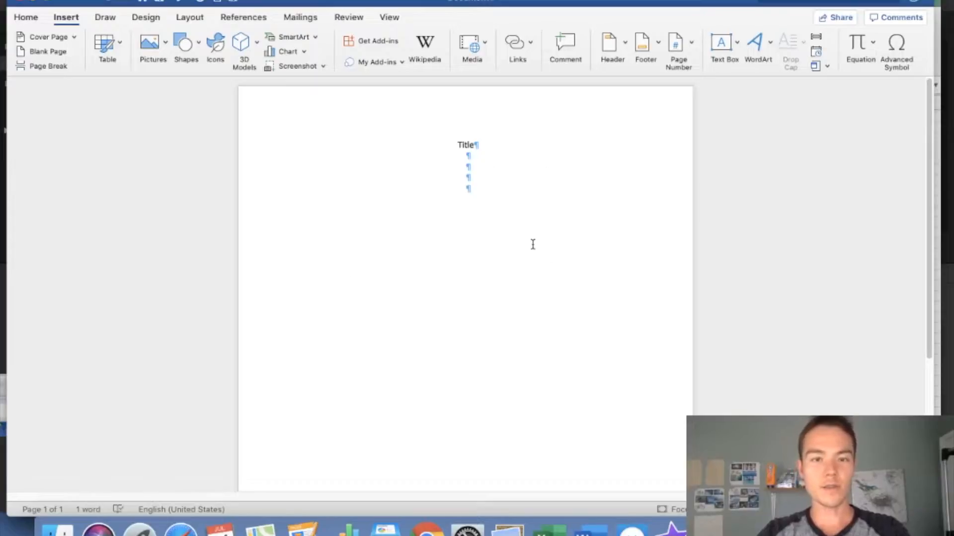
left_click(48, 66)
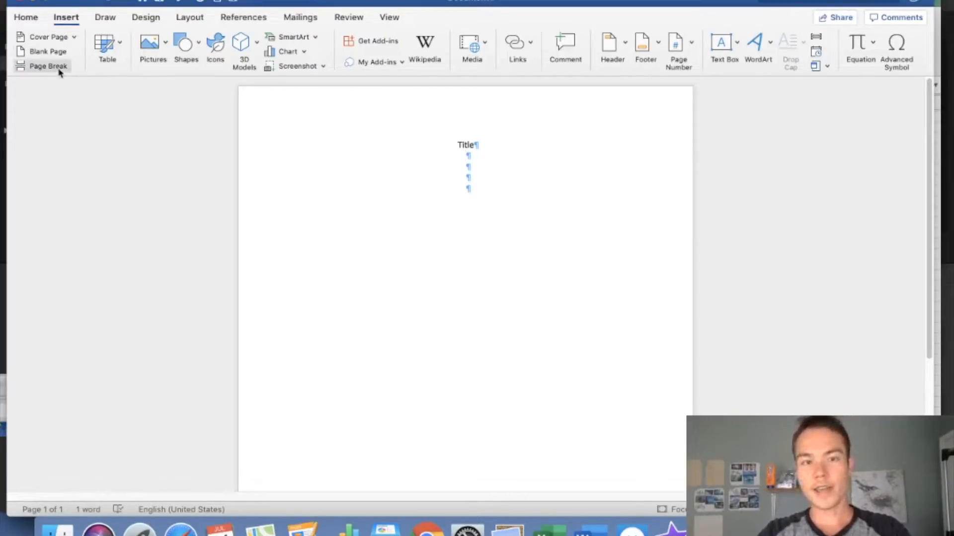
Type 'Copyright Dislaimer' on the second page and insert another page break
scroll(451, 220, "down", 5)
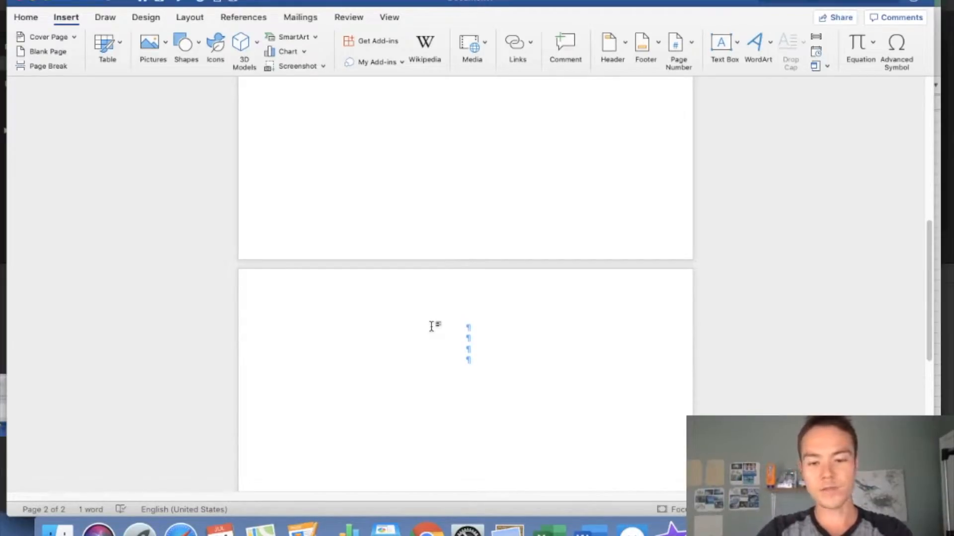
type("Cop")
key("BackSpace")
key("BackSpace")
key("BackSpace")
type("Dislaimer")
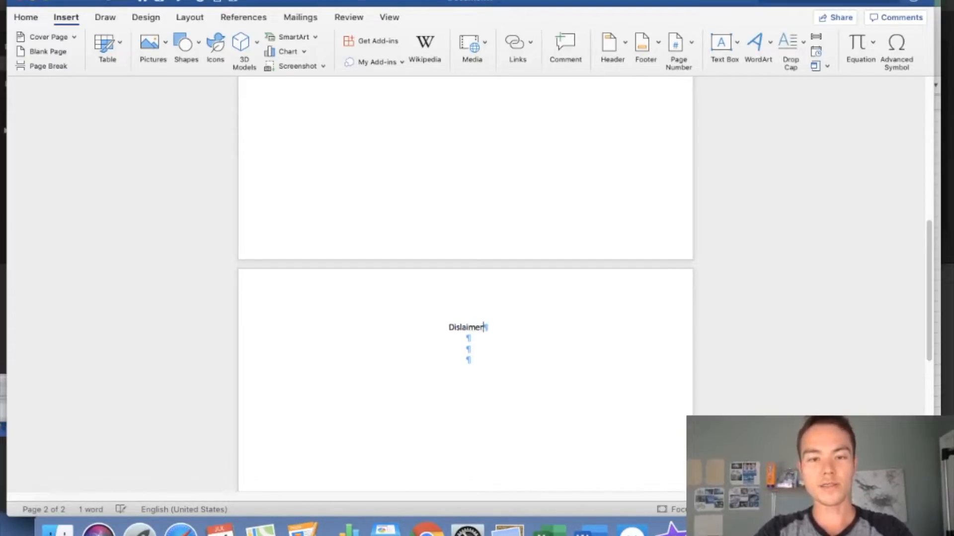
key("Return")
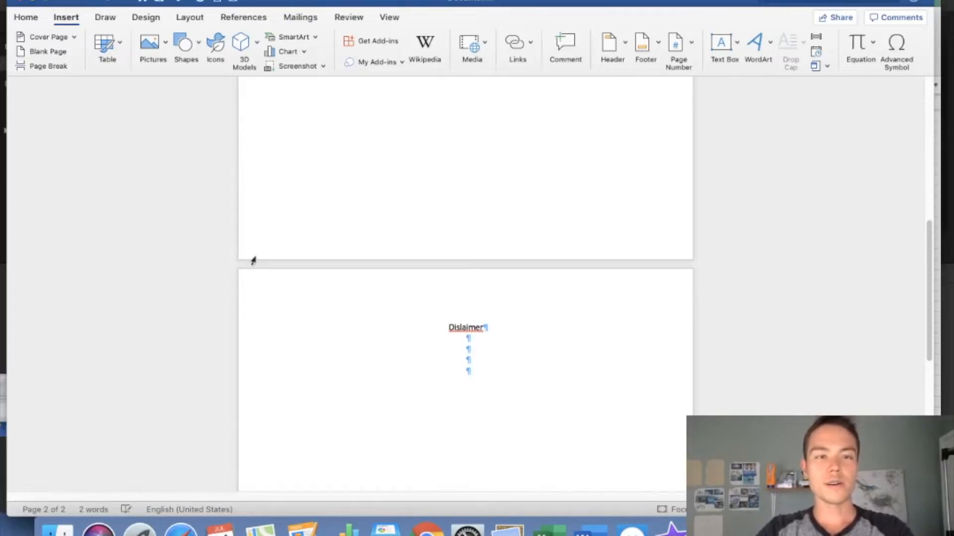
left_click(437, 328)
type("Copyright")
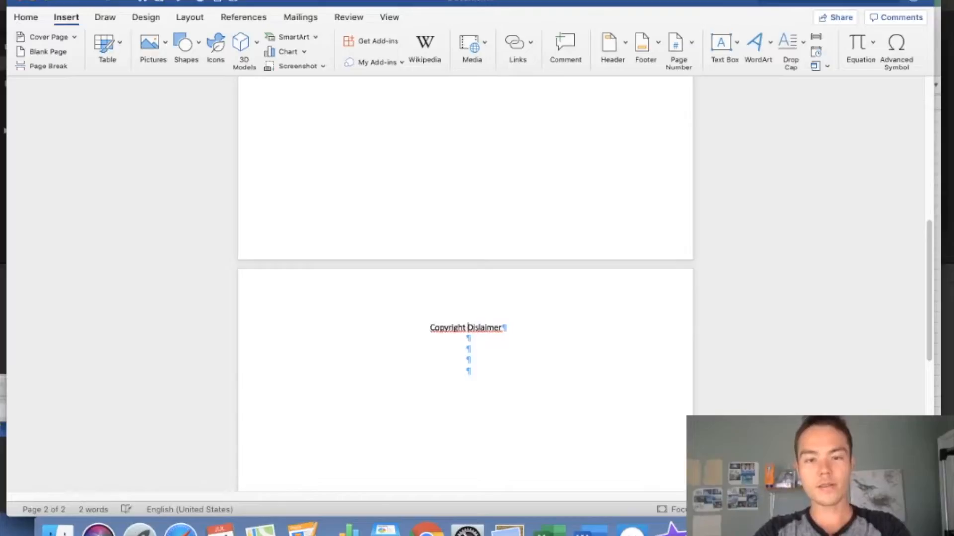
left_click(43, 66)
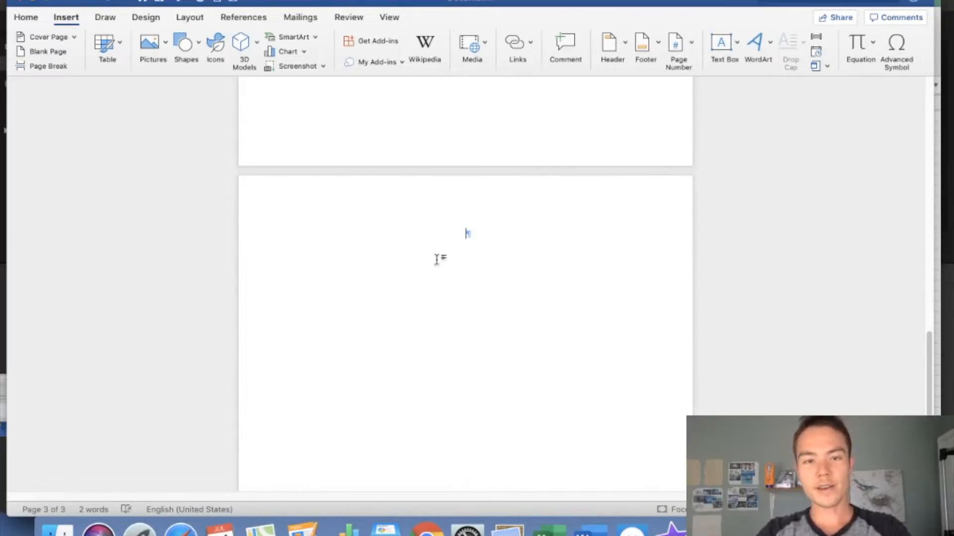
Type a left-aligned 'TOC' heading on page three and add a page break after it
type("TOC")
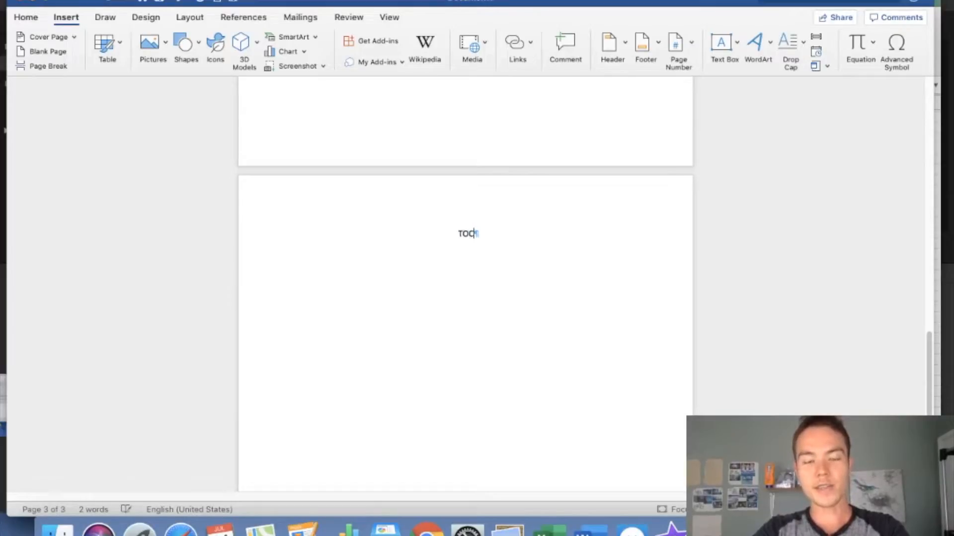
key("Return")
key("Return")
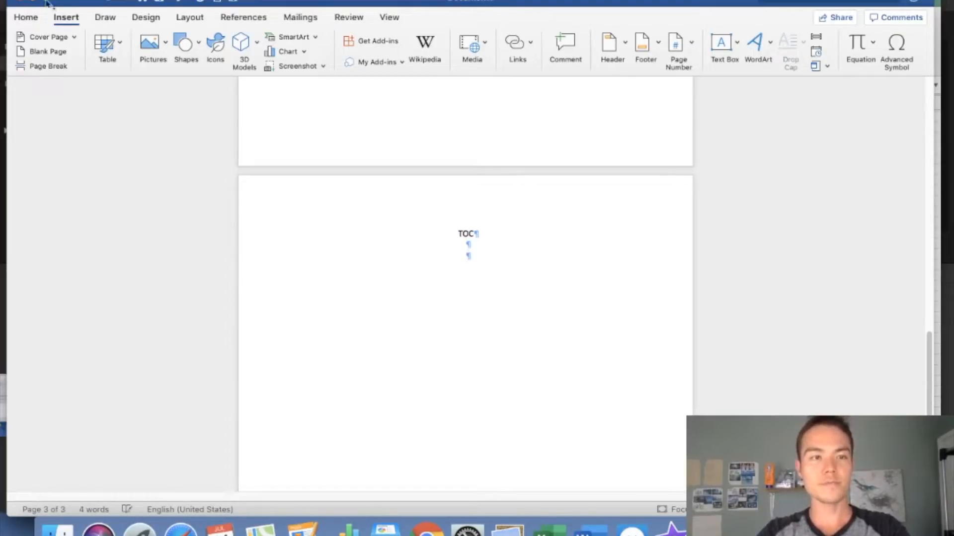
left_click(34, 18)
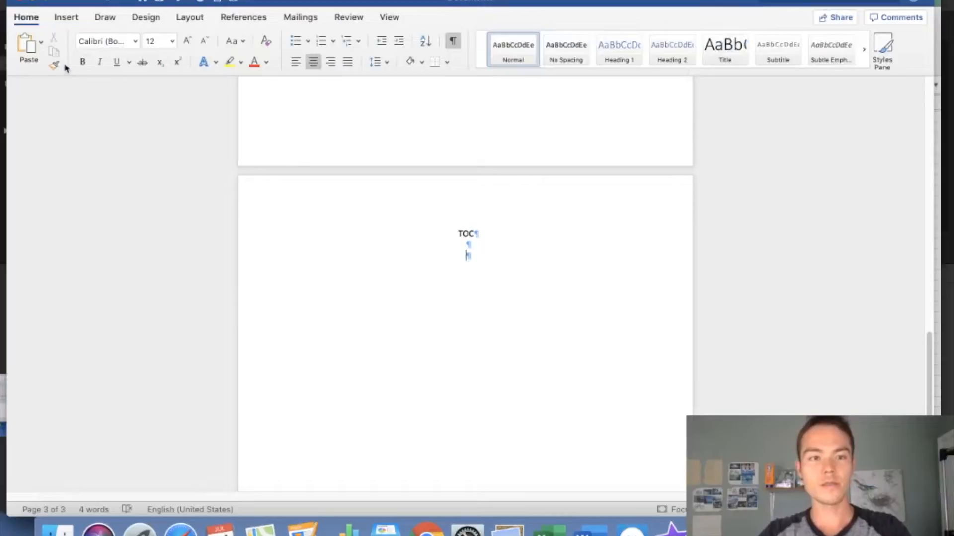
left_click(295, 62)
left_click(411, 216)
left_click(296, 62)
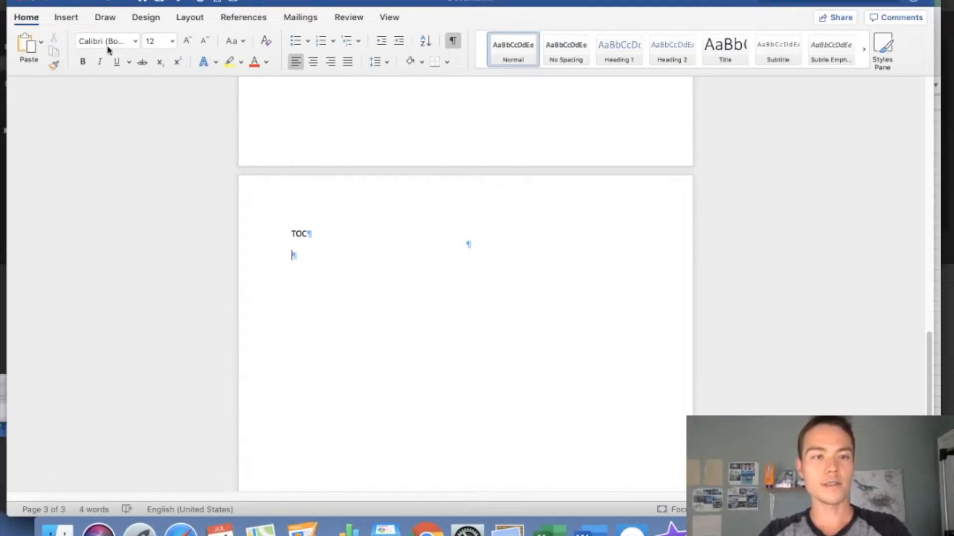
left_click(66, 18)
left_click(46, 66)
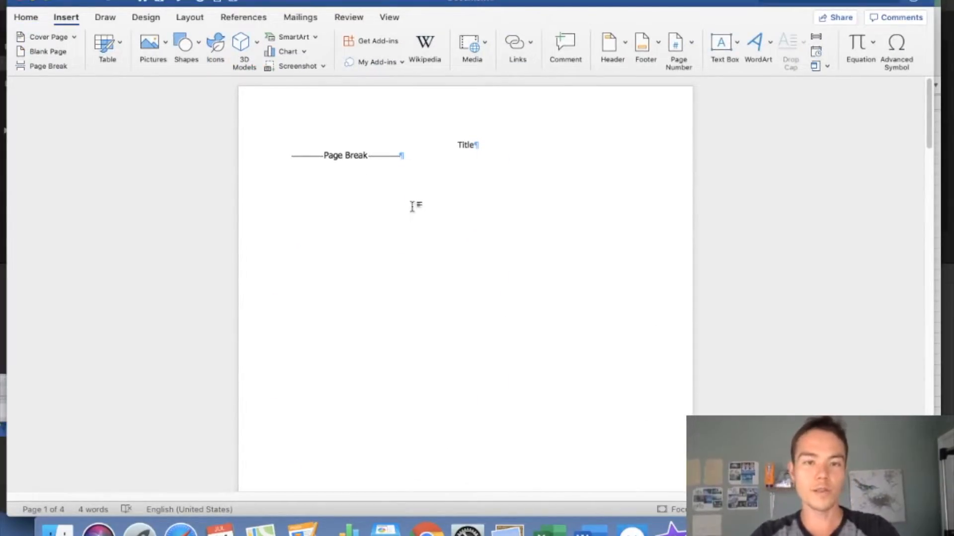
Scroll down to the empty fourth page
scroll(424, 228, "down", 10)
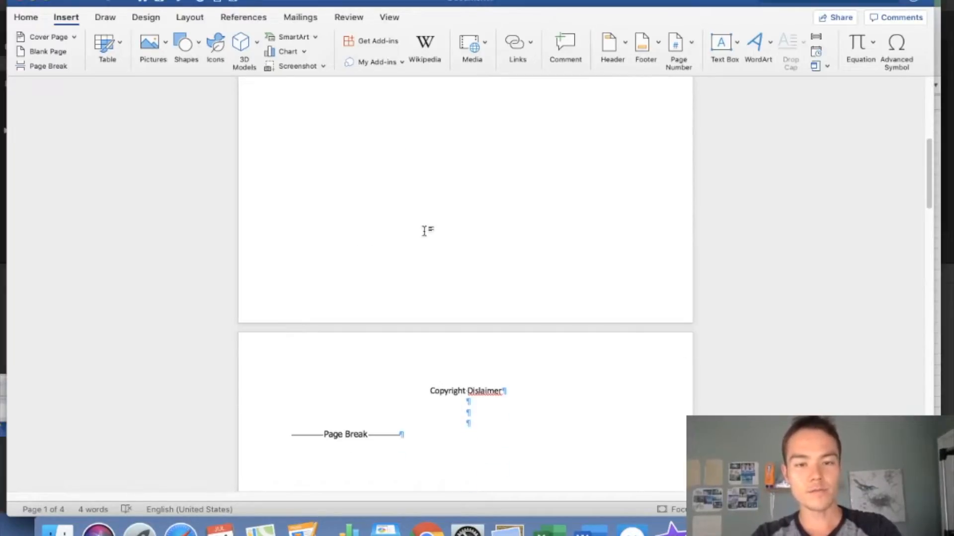
scroll(437, 368, "down", 10)
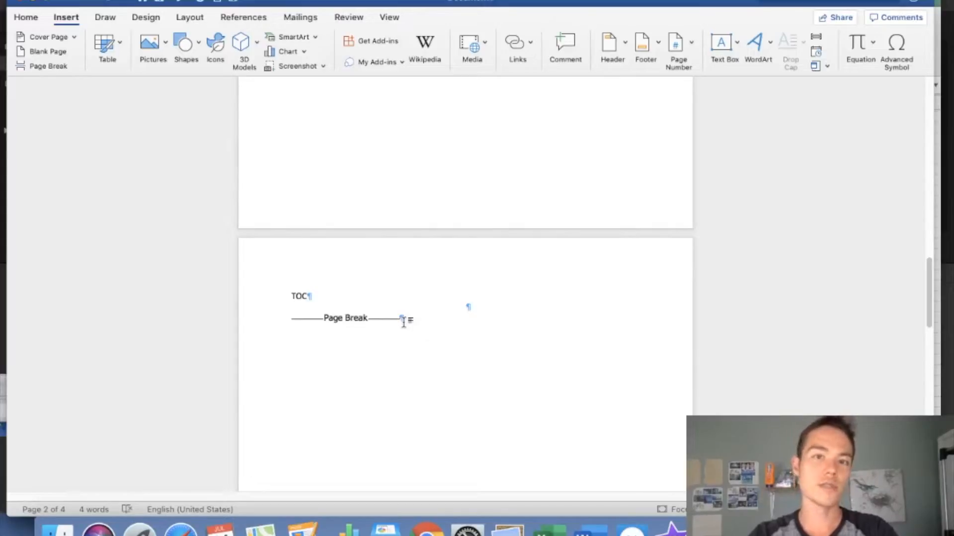
scroll(403, 321, "down", 5)
scroll(403, 322, "down", 3)
scroll(403, 322, "down", 4)
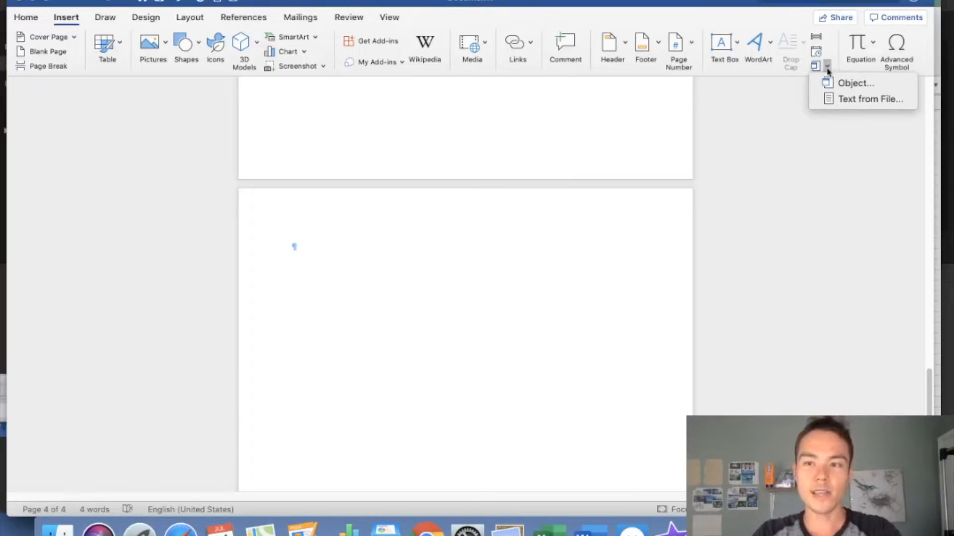
Insert the text of the Single Book #1 file from the Desktop
left_click(846, 103)
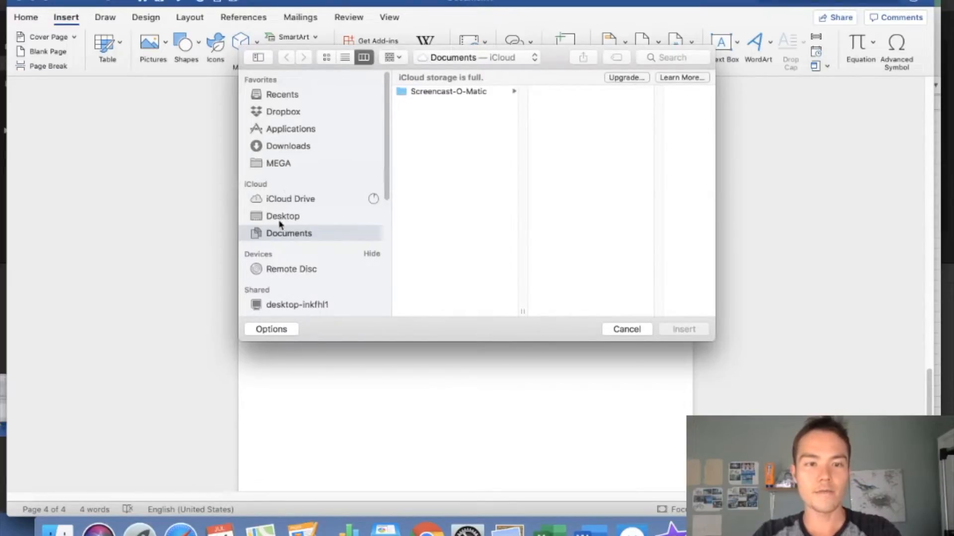
left_click(280, 217)
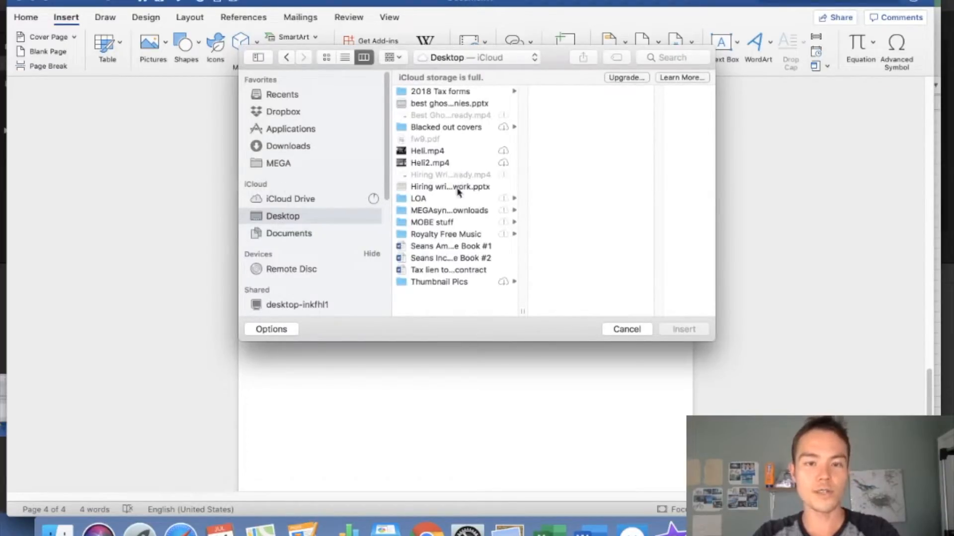
left_click(467, 250)
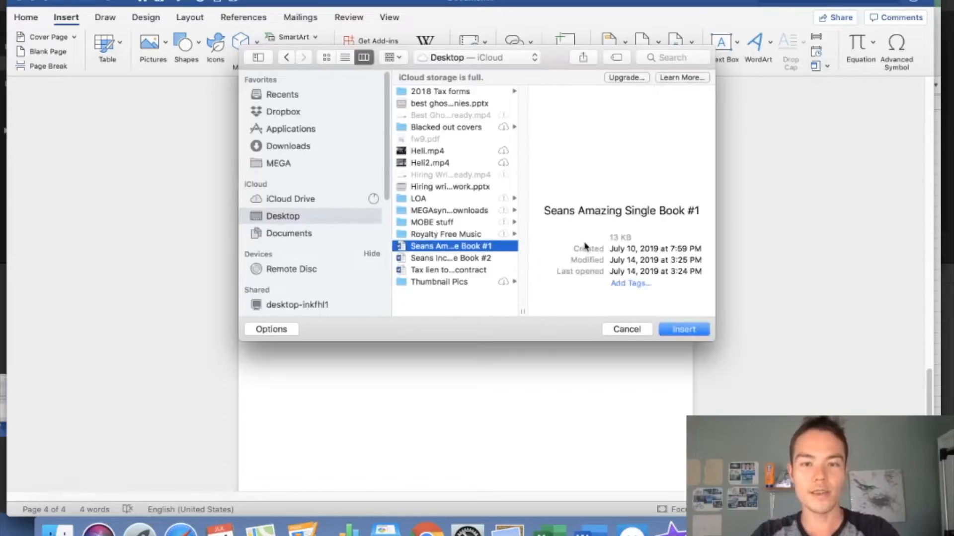
left_click(684, 330)
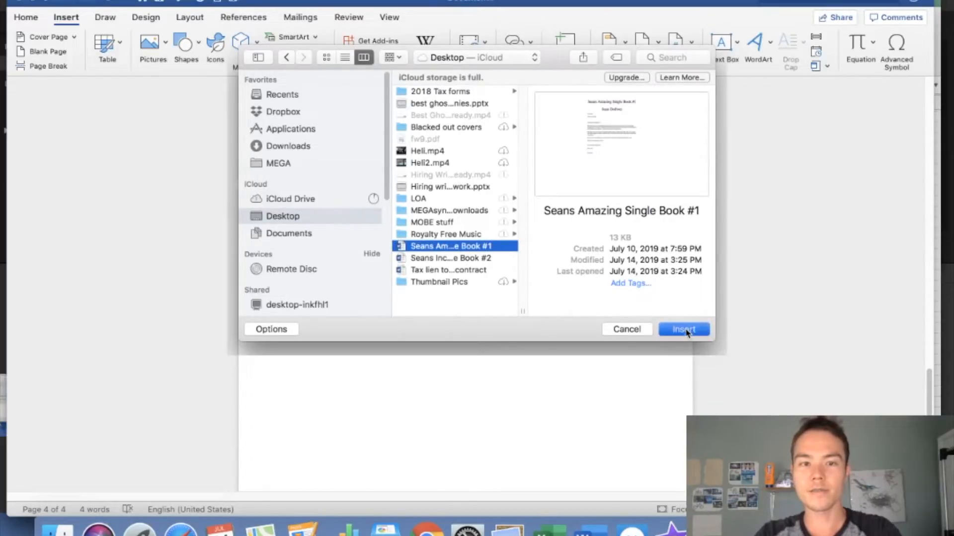
Delete Book #1's duplicate Copyright page and Table of Contents page with their page breaks
scroll(398, 192, "up", 15)
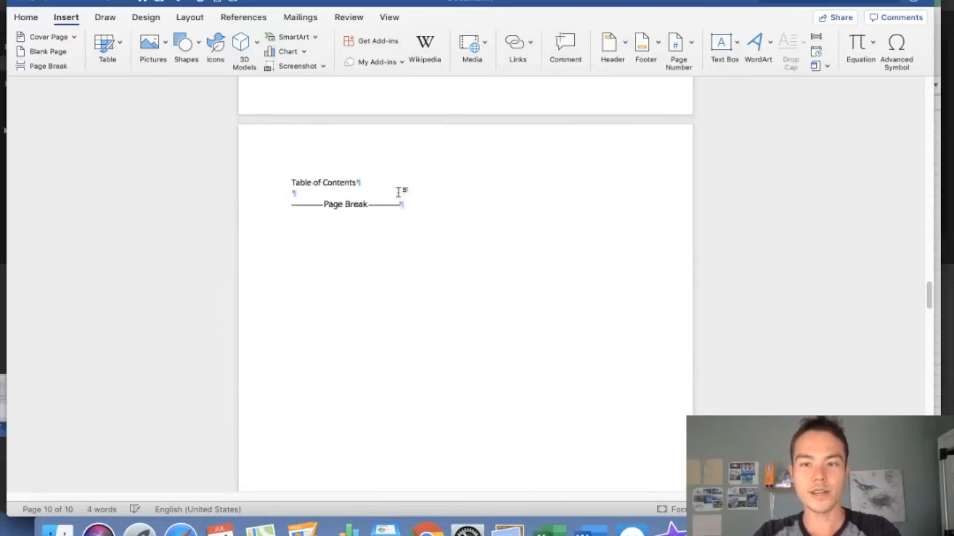
scroll(398, 192, "up", 15)
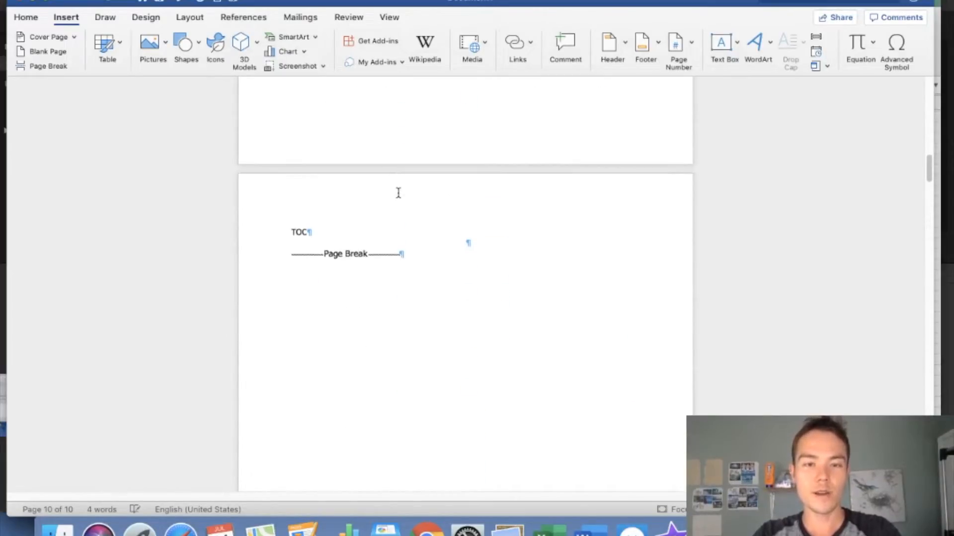
scroll(398, 192, "down", 4)
scroll(398, 194, "up", 4)
scroll(398, 194, "down", 1)
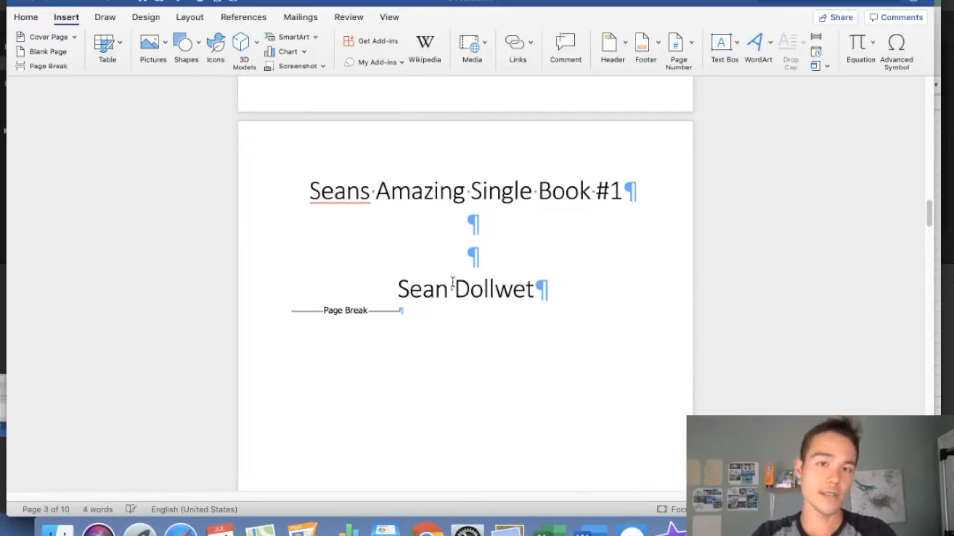
scroll(453, 283, "down", 15)
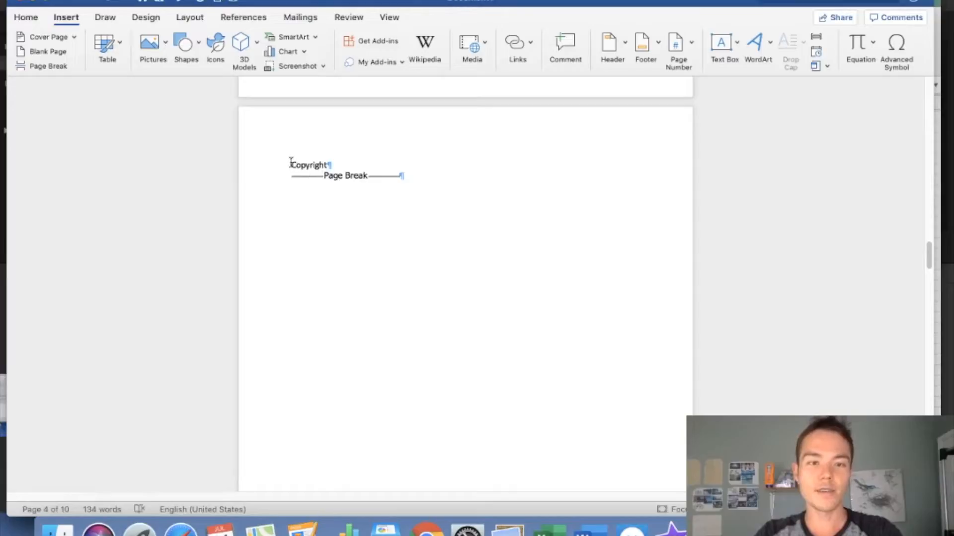
left_click_drag(291, 162, 437, 185)
key("BackSpace")
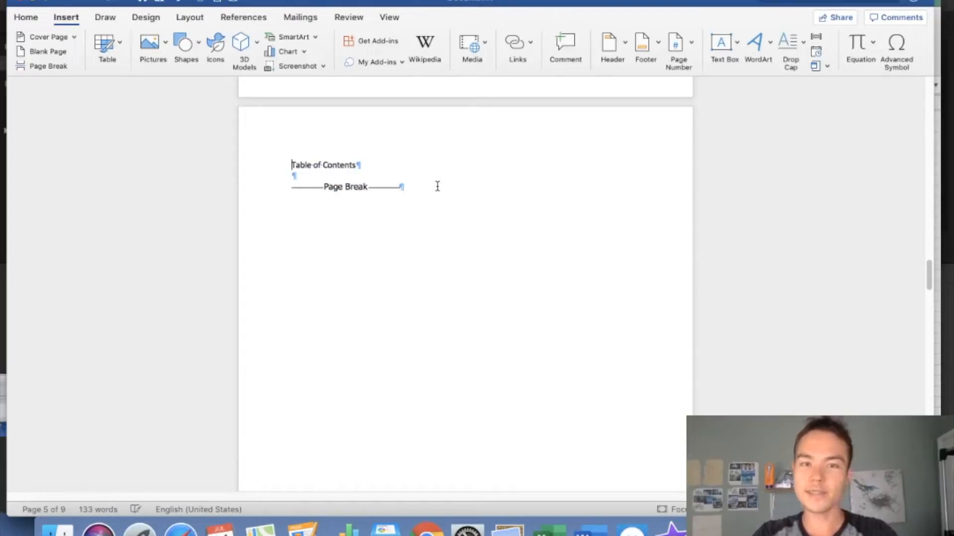
left_click_drag(312, 168, 417, 194)
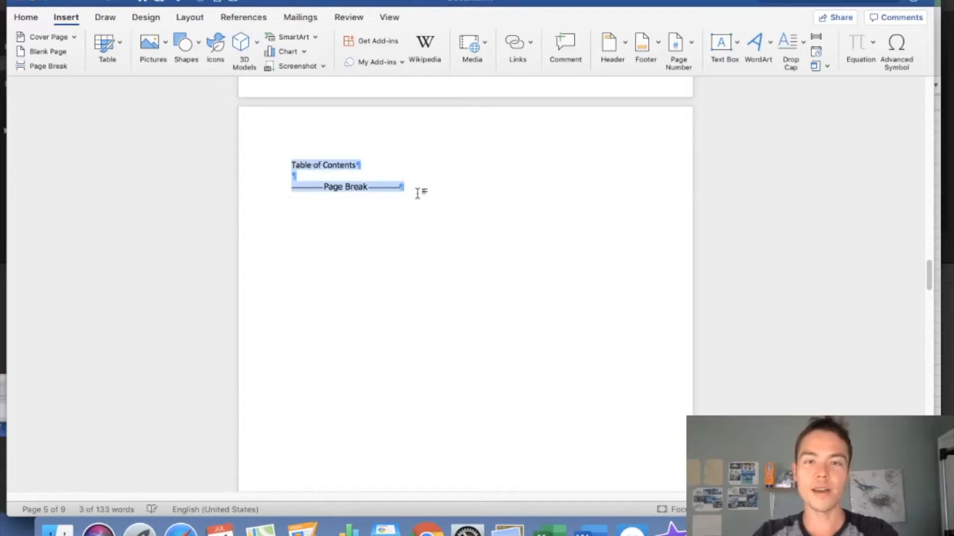
key("BackSpace")
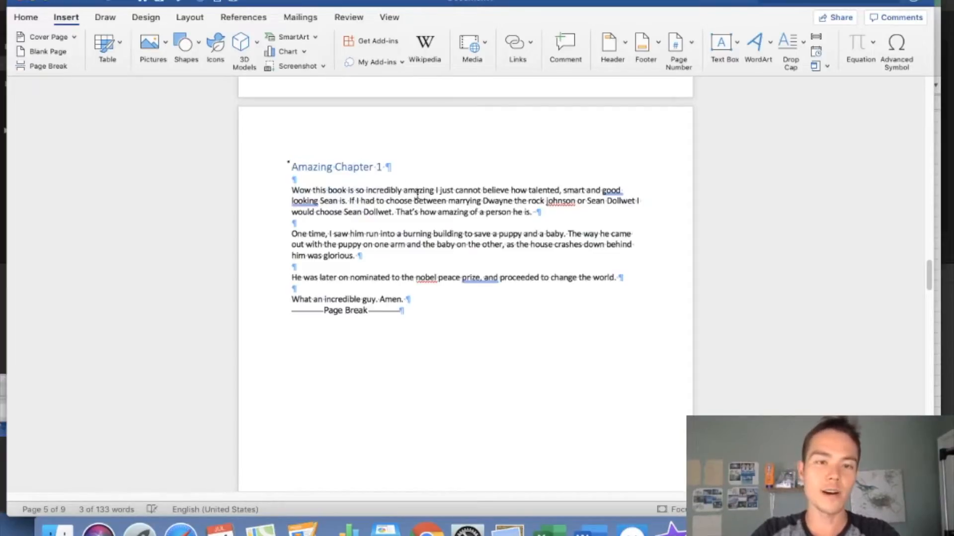
scroll(460, 172, "up", 10)
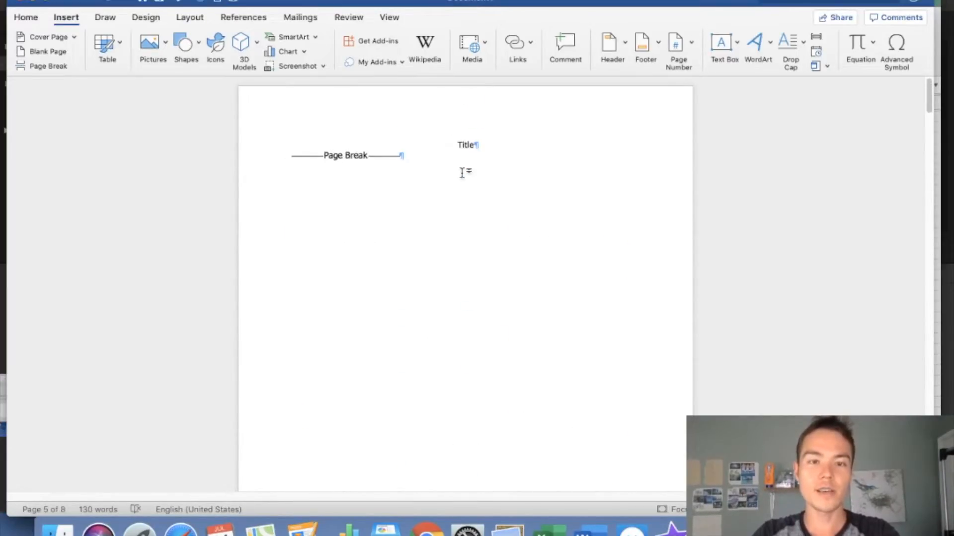
Check that Amazing Chapter 1 and Incredible chapter 2 use the Heading 1 style
scroll(462, 173, "down", 10)
scroll(462, 171, "down", 5)
scroll(318, 266, "down", 2)
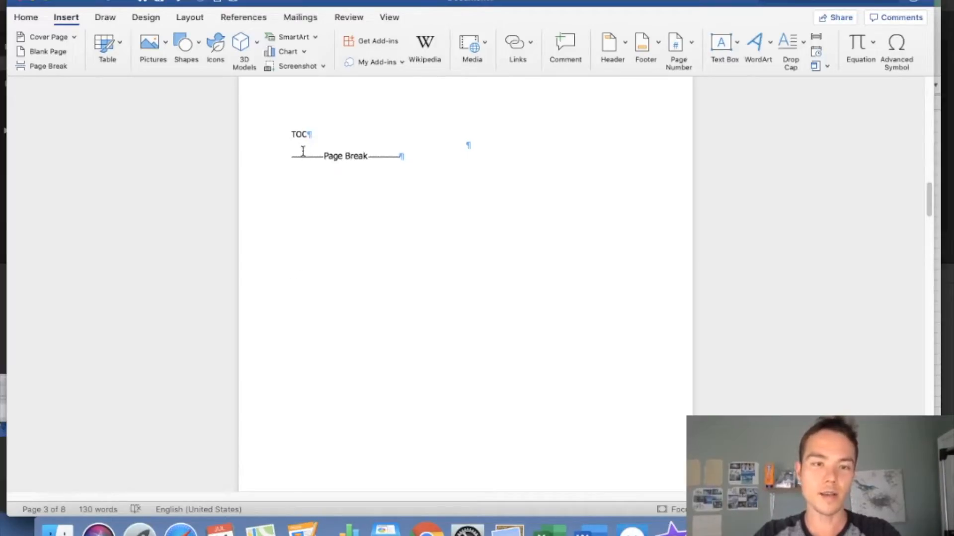
scroll(338, 206, "down", 10)
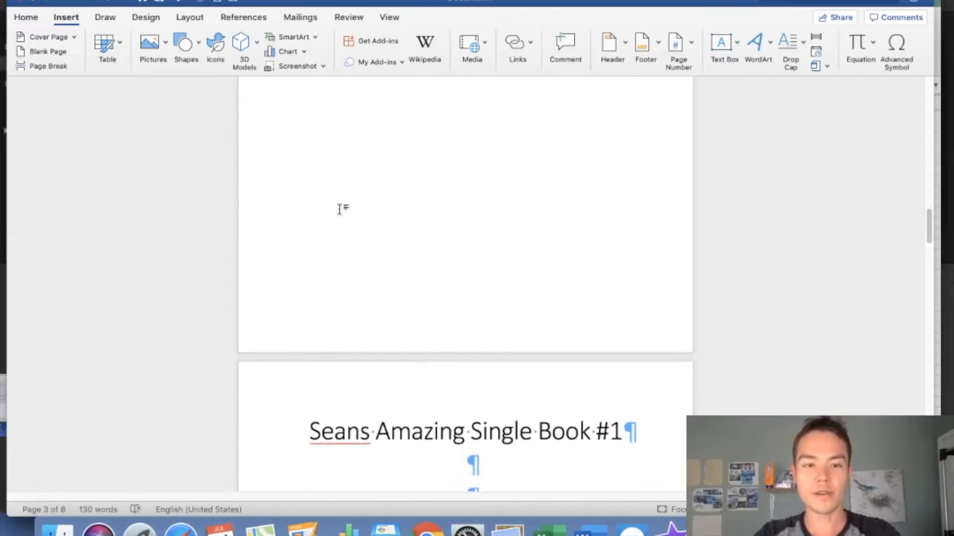
scroll(339, 209, "down", 10)
left_click(385, 152)
left_click(26, 17)
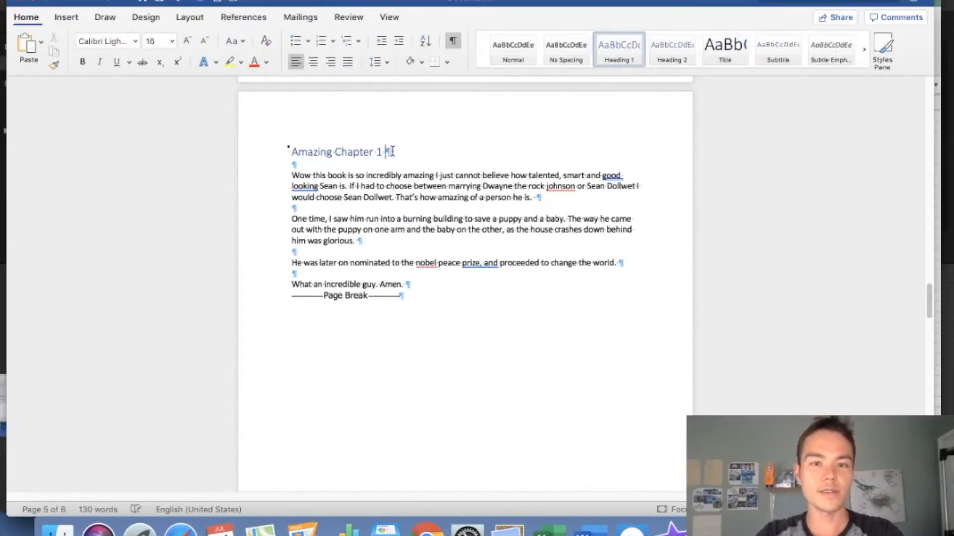
triple_click(310, 149)
left_click(429, 197)
scroll(430, 199, "down", 10)
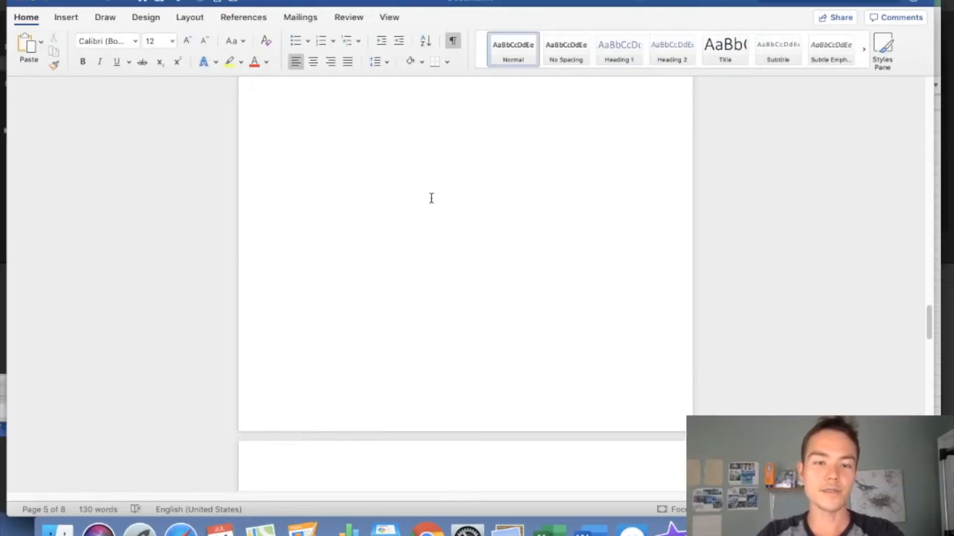
scroll(374, 228, "down", 2)
scroll(374, 228, "up", 1)
triple_click(305, 208)
left_click(319, 228)
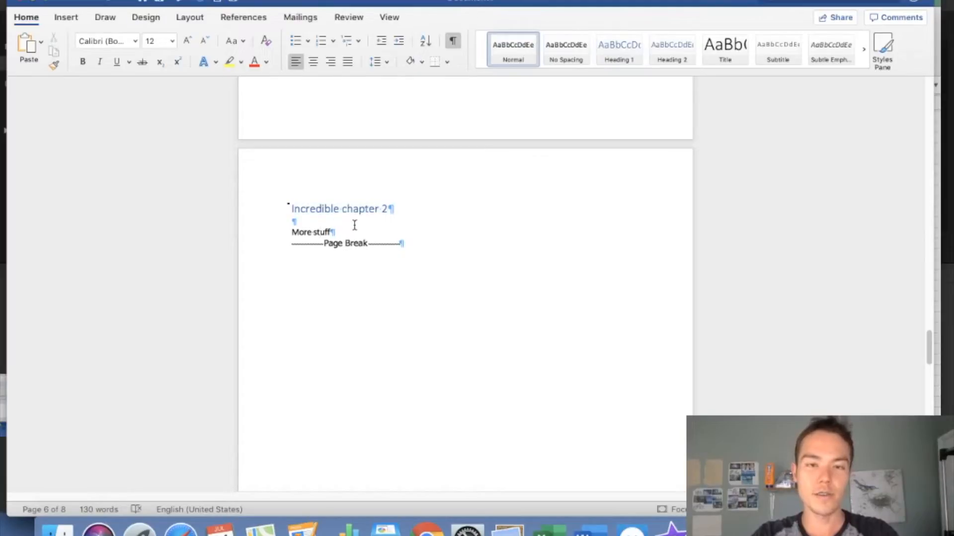
Place the insertion point on the blank page after Closing
scroll(377, 264, "down", 10)
scroll(377, 263, "up", 1)
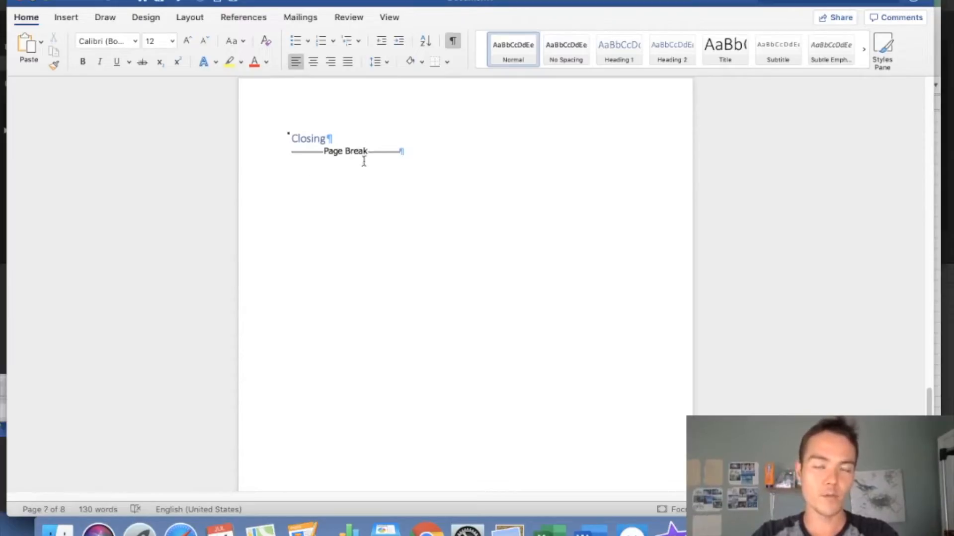
scroll(356, 183, "down", 15)
left_click(329, 233)
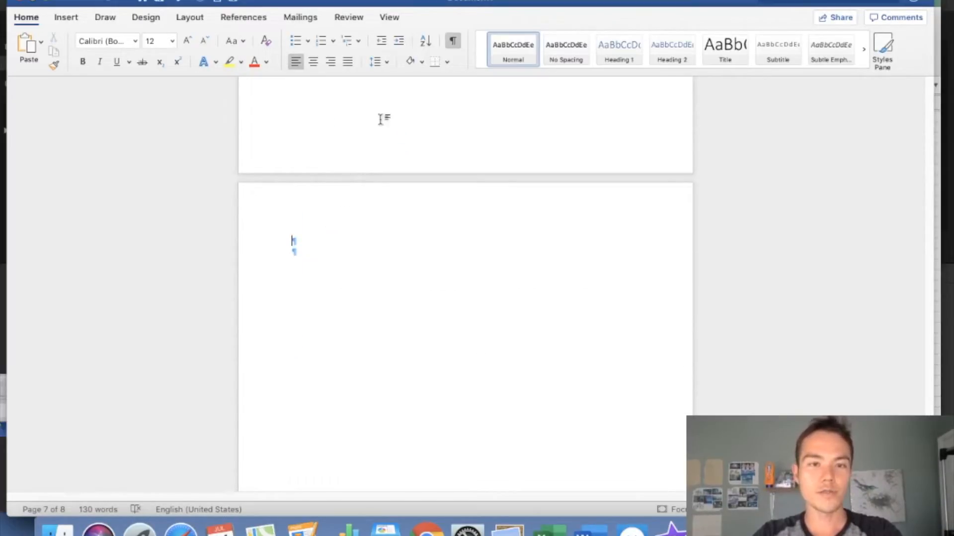
Insert the Seans Incredible Single Book #2 file from the Desktop onto the last page
left_click(66, 17)
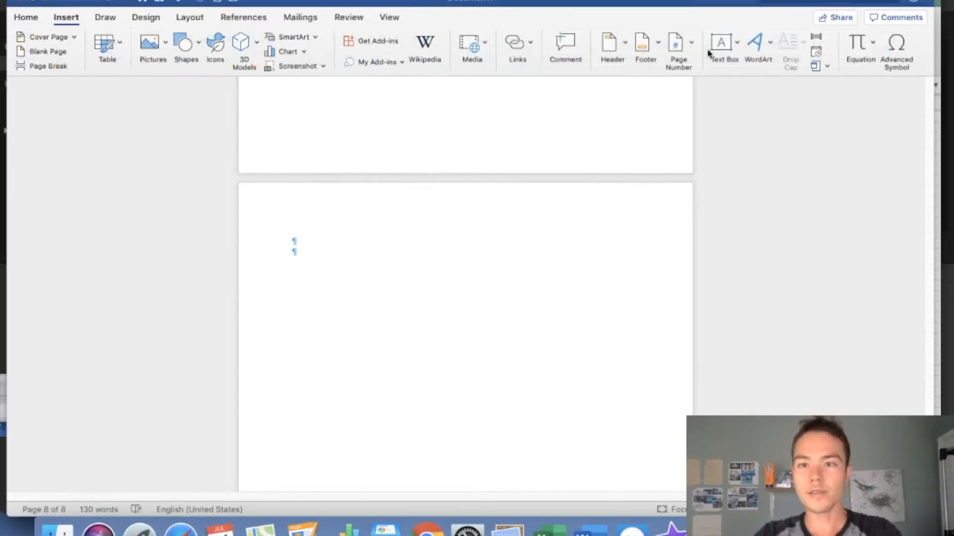
left_click(827, 65)
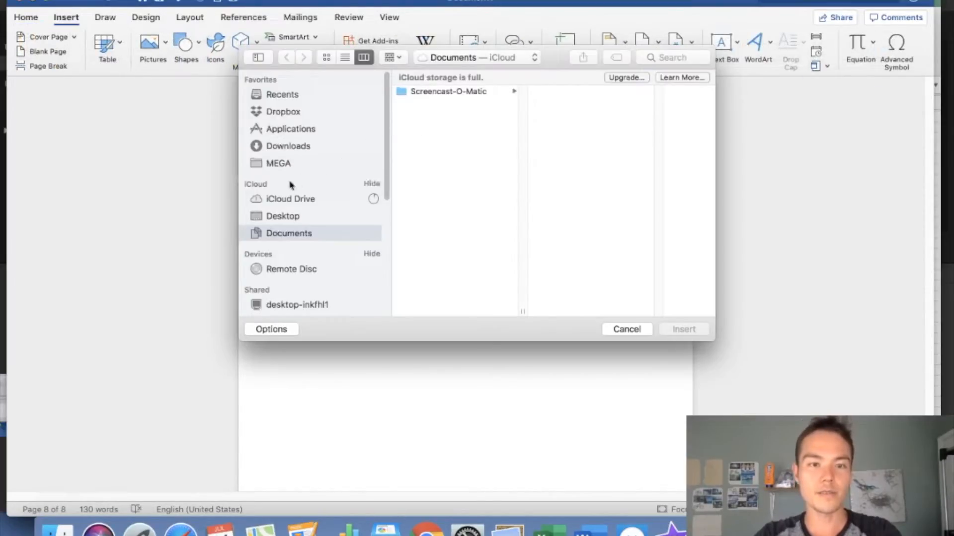
left_click(279, 217)
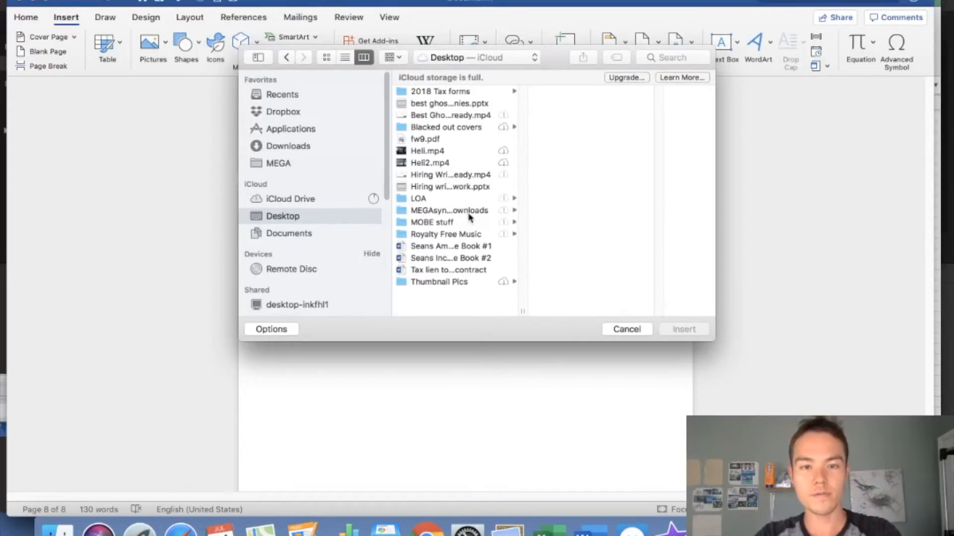
left_click(462, 258)
left_click(693, 332)
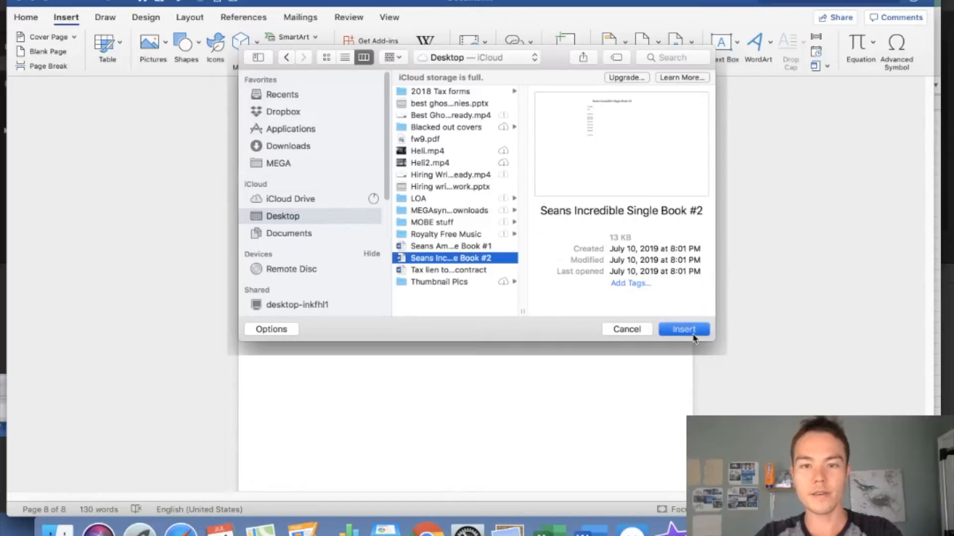
scroll(426, 227, "up", 10)
Delete Book #2's duplicate Copyright and TOC pages with their page breaks
scroll(426, 227, "down", 5)
scroll(426, 227, "up", 10)
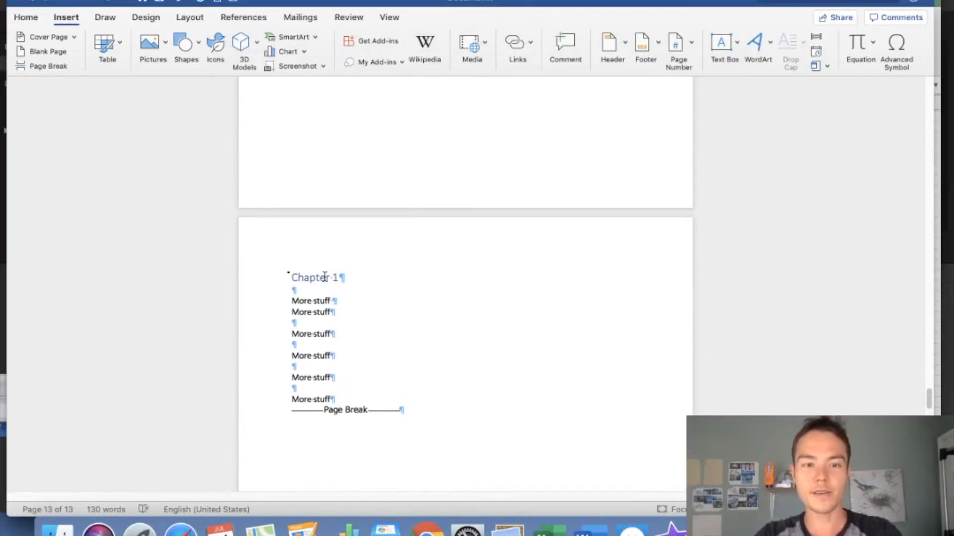
scroll(325, 276, "up", 5)
scroll(325, 275, "up", 15)
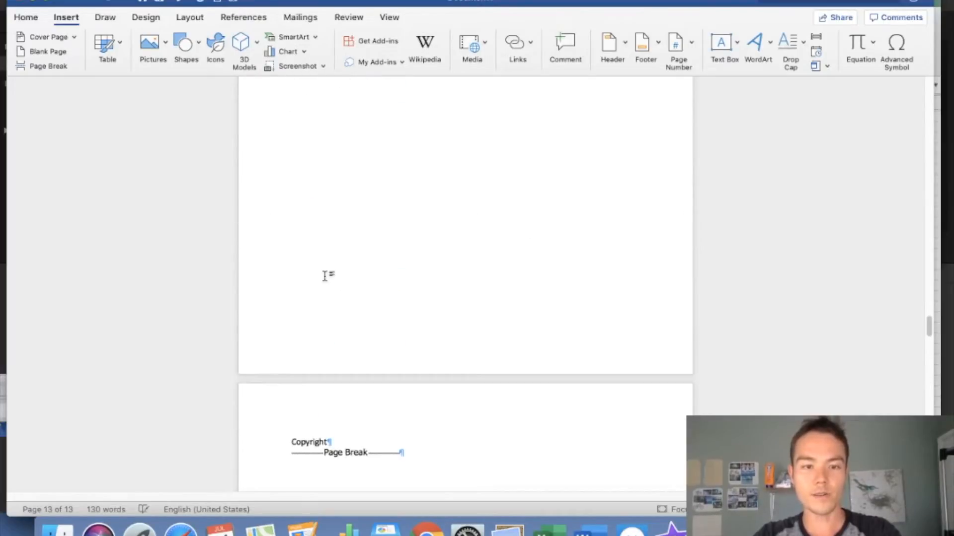
scroll(325, 275, "up", 5)
scroll(325, 275, "down", 8)
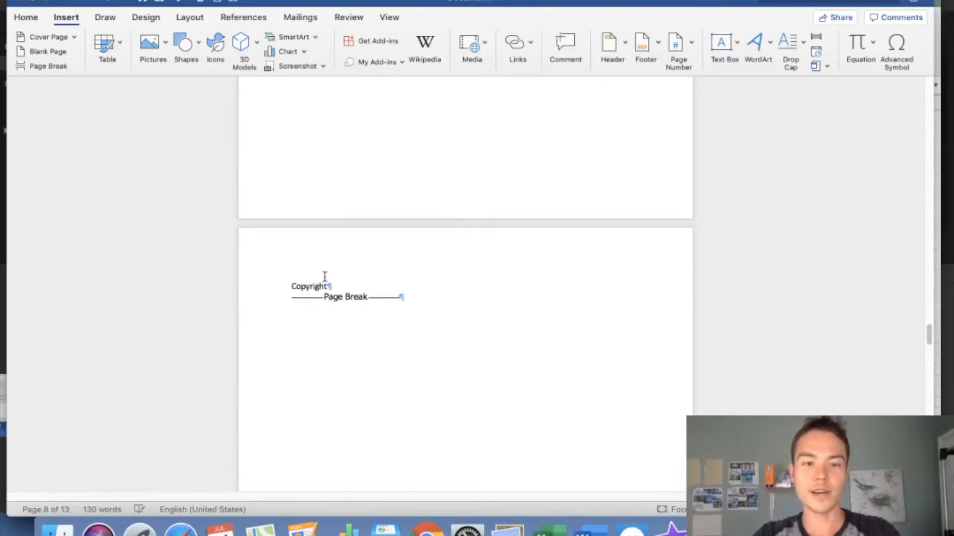
left_click_drag(287, 287, 383, 311)
type("TOC")
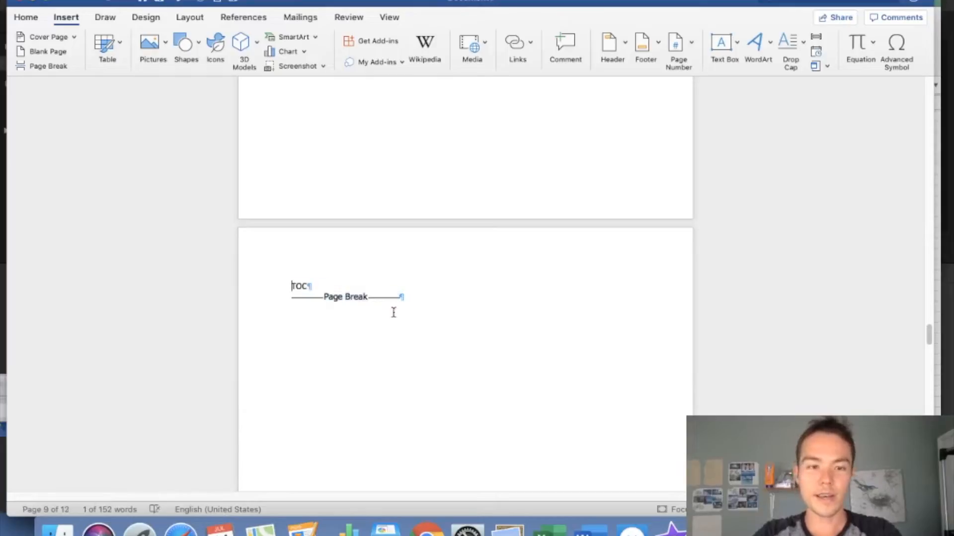
left_click_drag(290, 282, 417, 298)
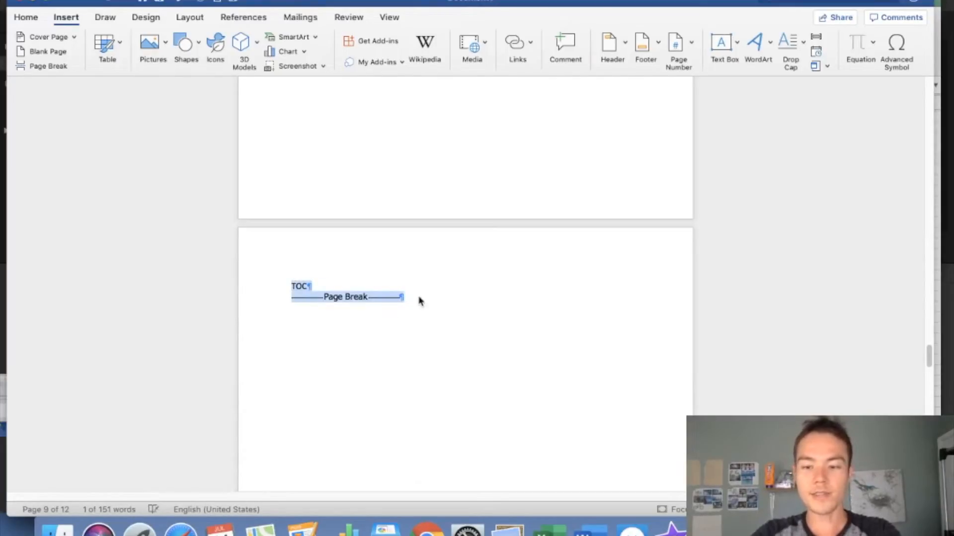
key("BackSpace")
Scroll back up to the TOC placeholder on page 3 with Home formatting showing
scroll(418, 297, "down", 5)
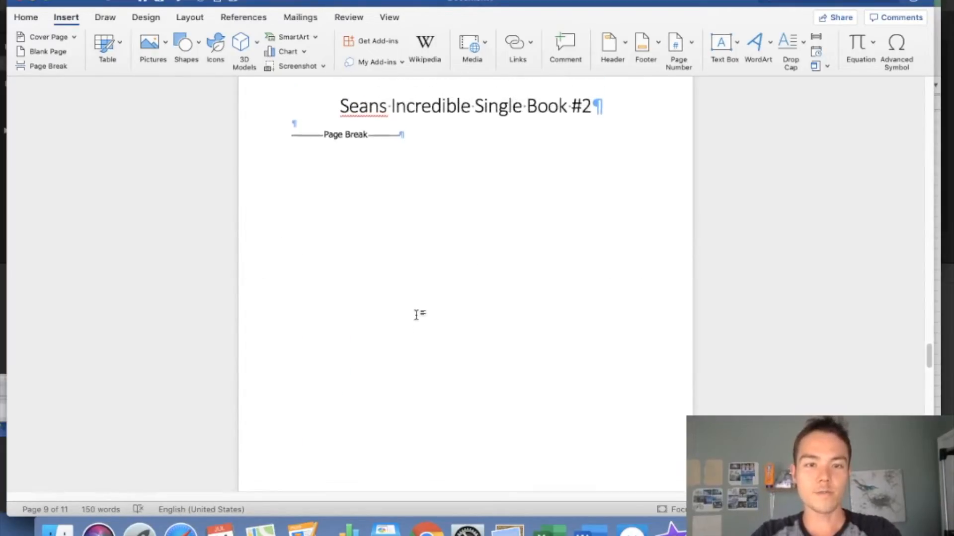
scroll(422, 209, "up", 2)
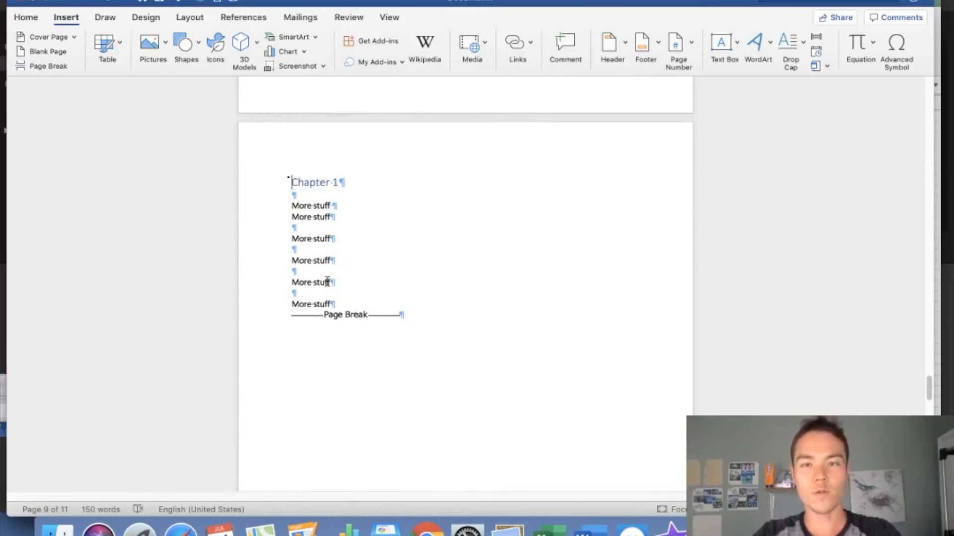
scroll(327, 281, "up", 15)
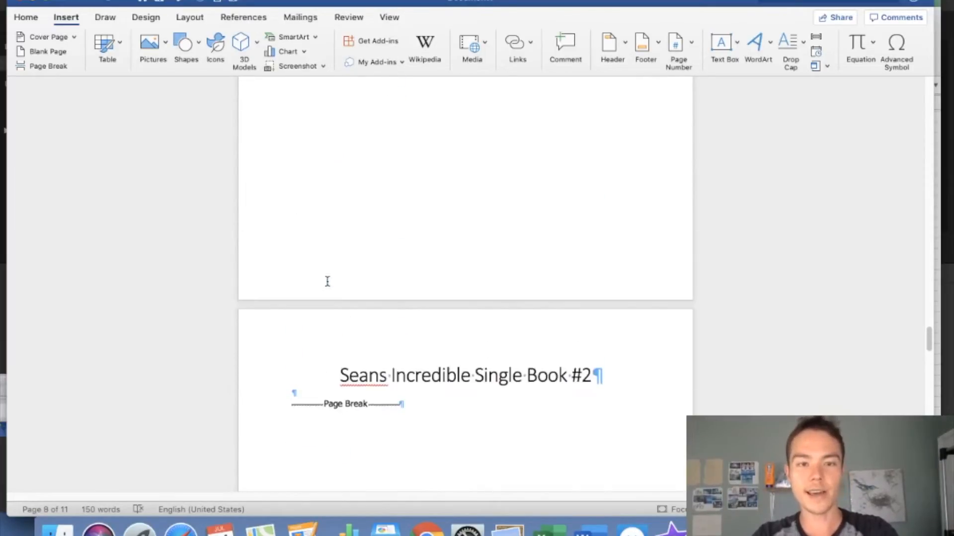
scroll(379, 200, "up", 20)
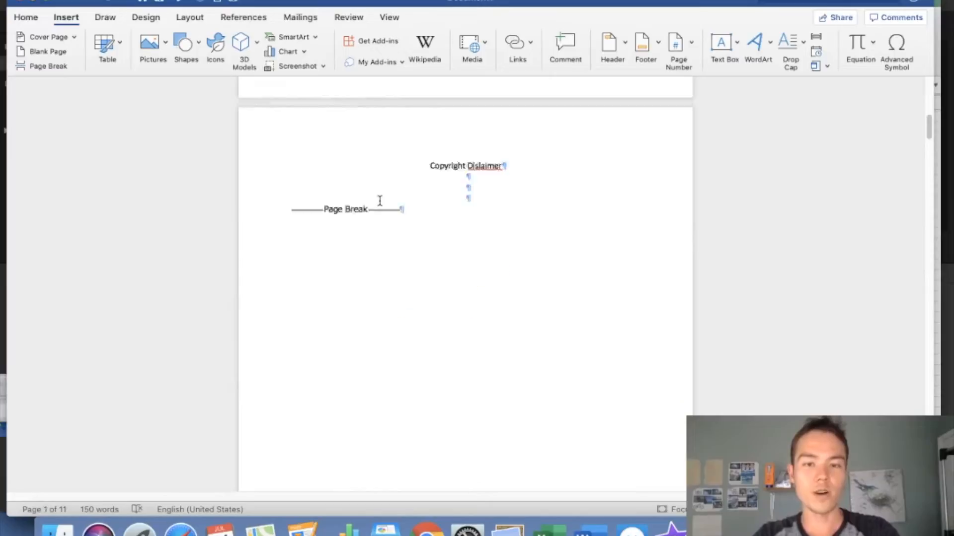
scroll(379, 200, "up", 5)
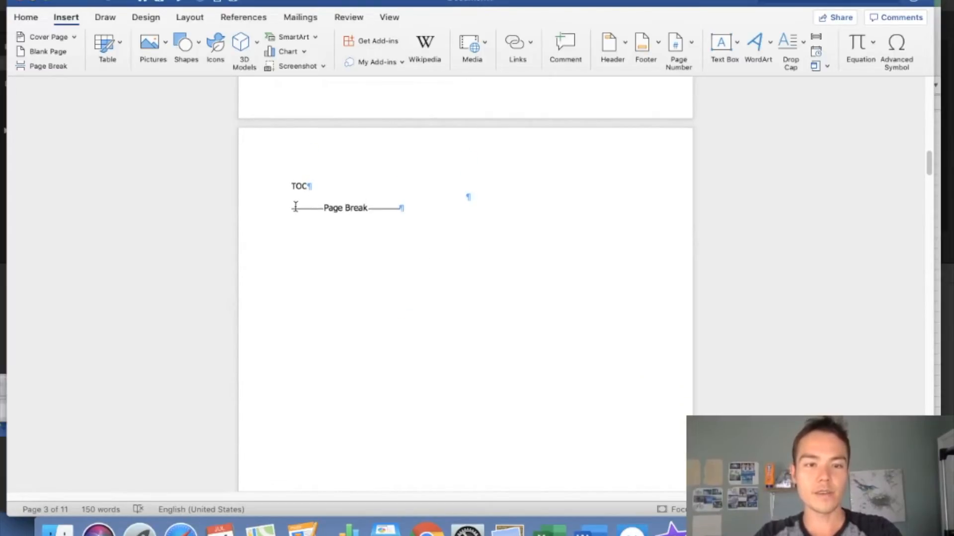
left_click(26, 17)
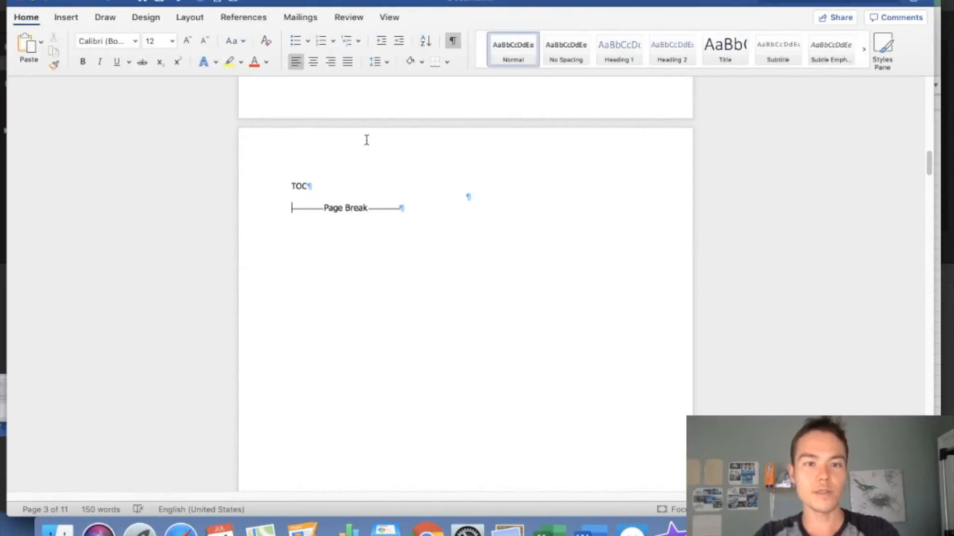
Insert a custom table of contents with Show page numbers turned off
scroll(366, 140, "up", 10)
scroll(366, 141, "down", 10)
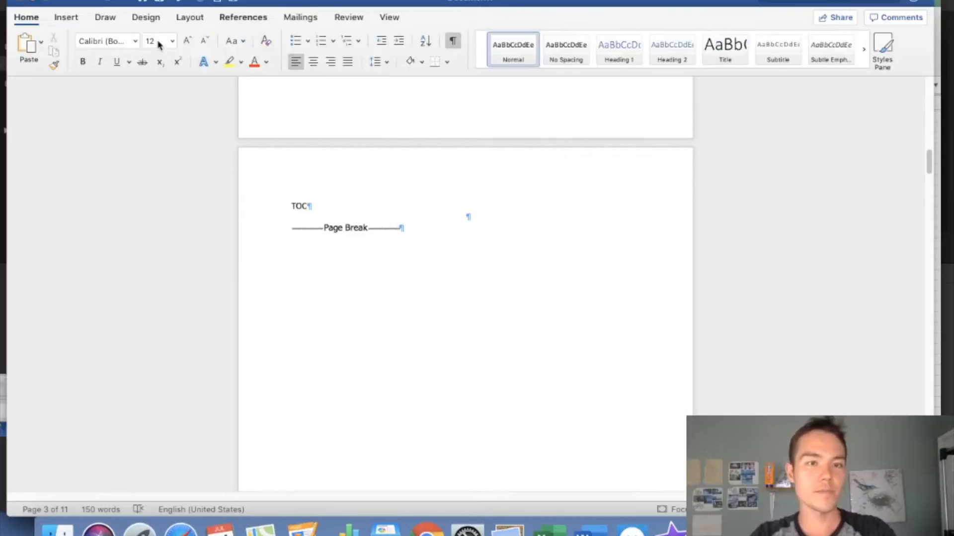
left_click(243, 17)
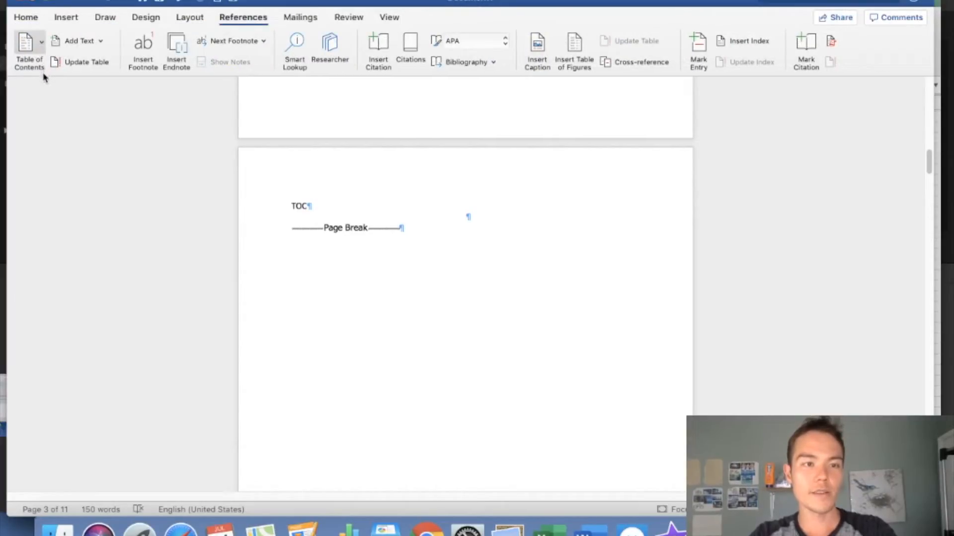
left_click(30, 50)
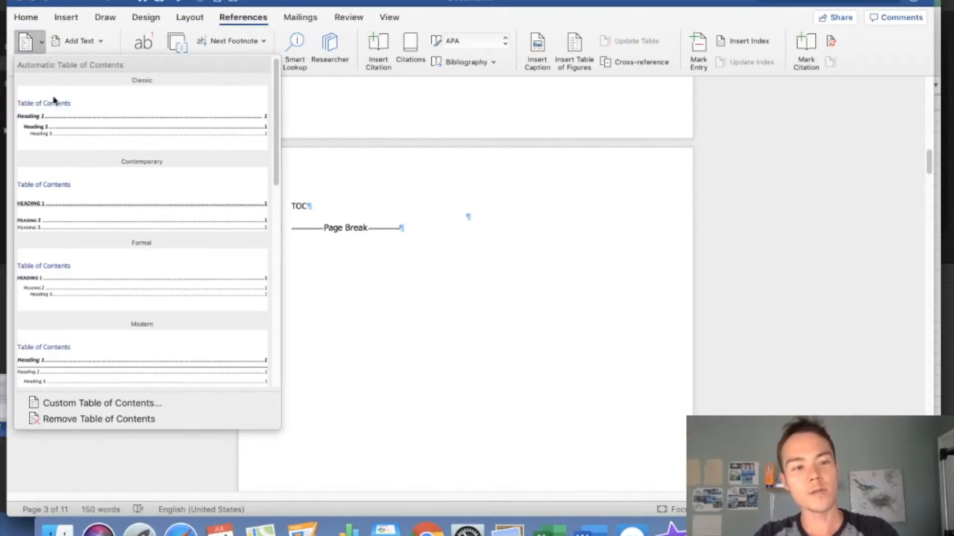
left_click(121, 405)
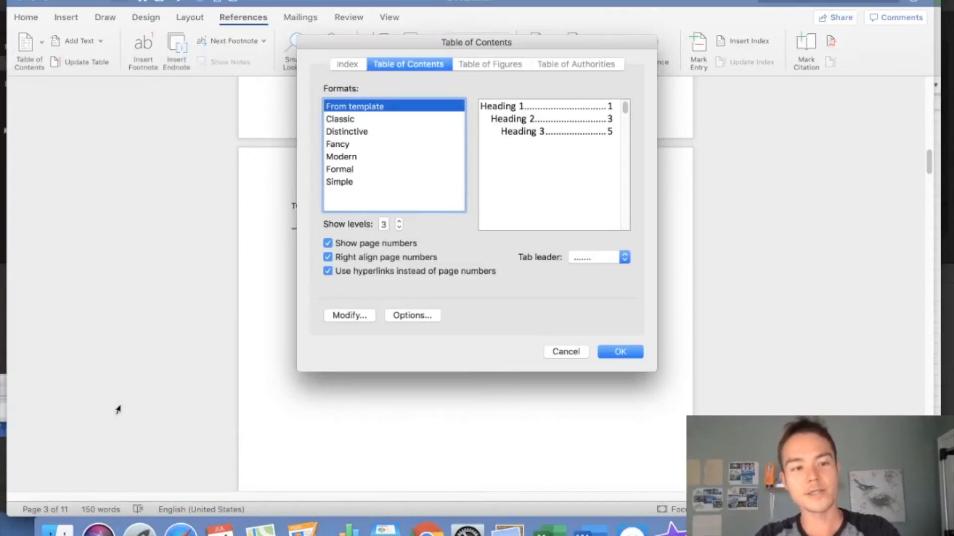
left_click(361, 245)
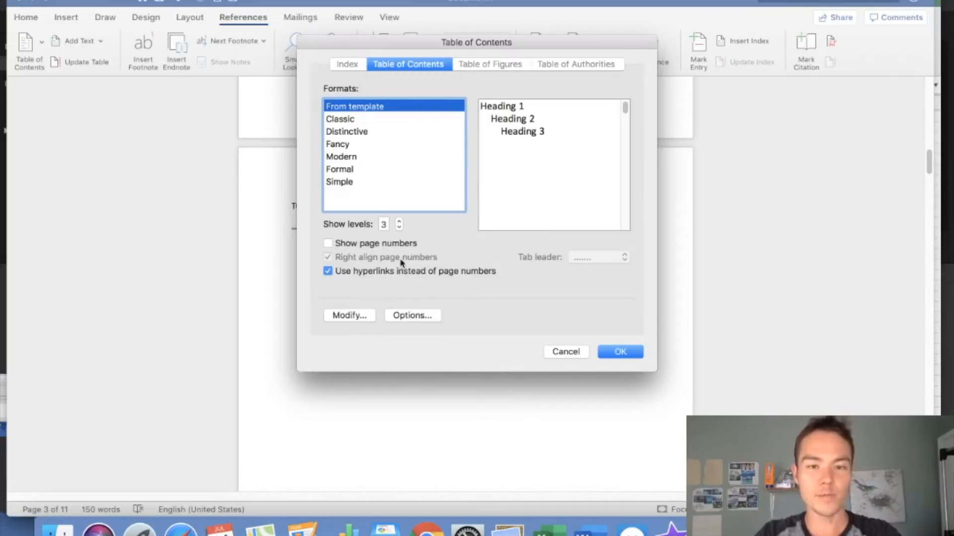
left_click(620, 352)
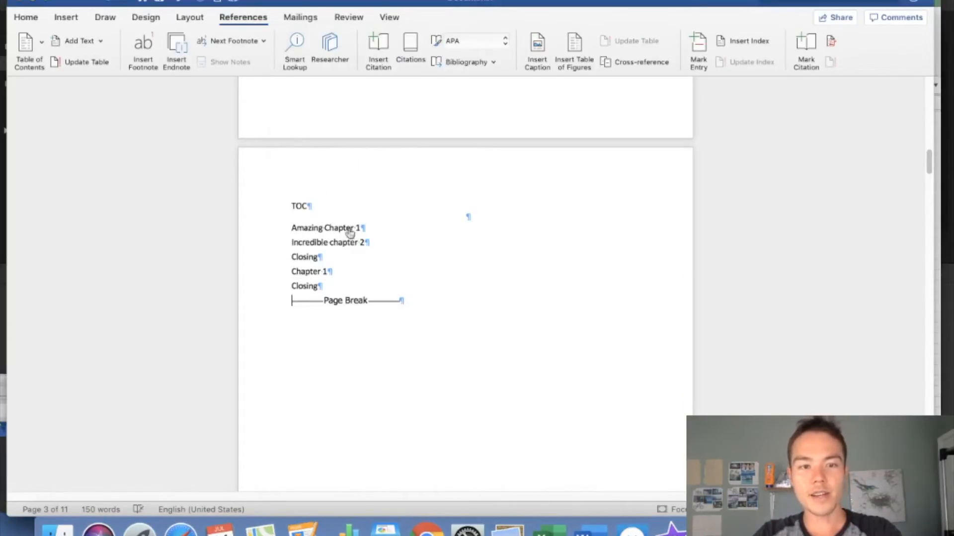
Add 'Book #1 - title' and 'Book #2 - Title' lines above each book's entries
left_click(34, 23)
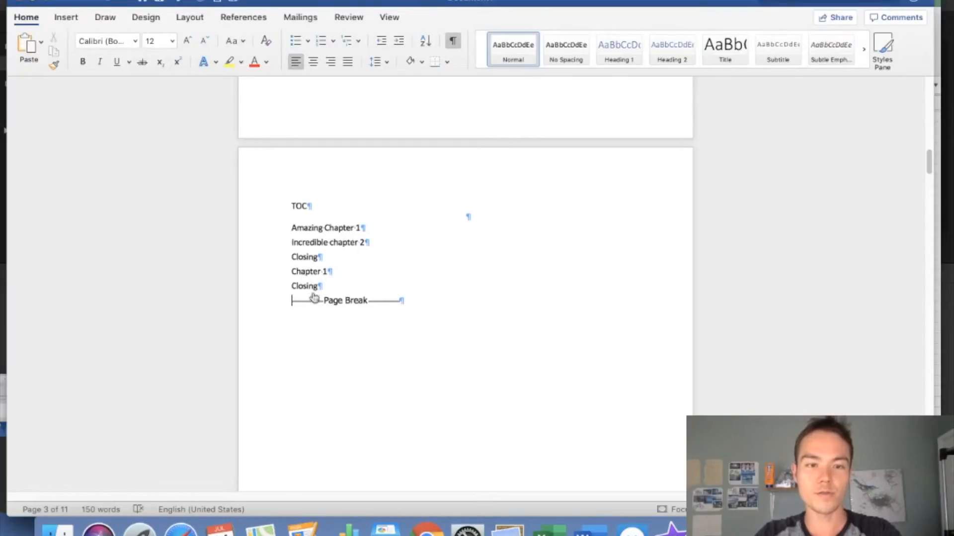
left_click(288, 227)
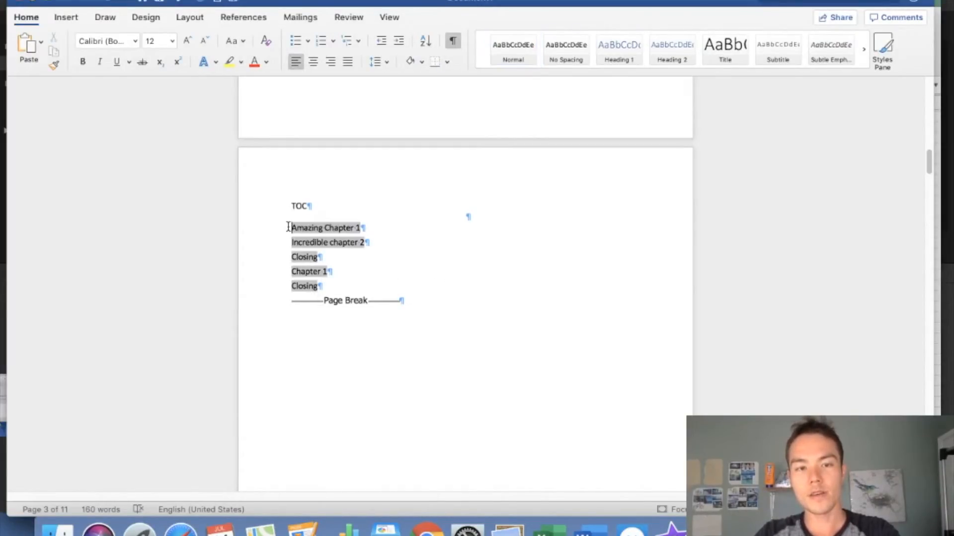
type("Book #1 - ")
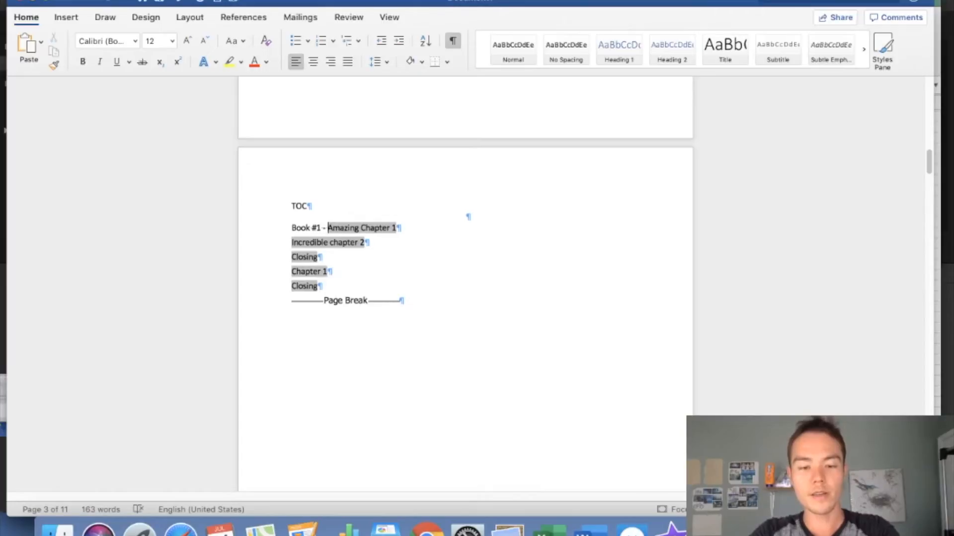
type("title")
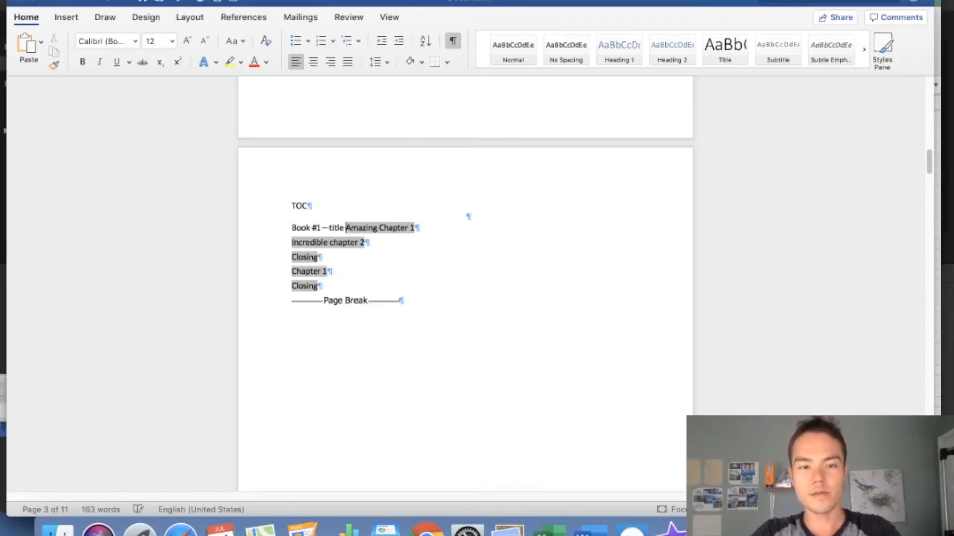
key("Return")
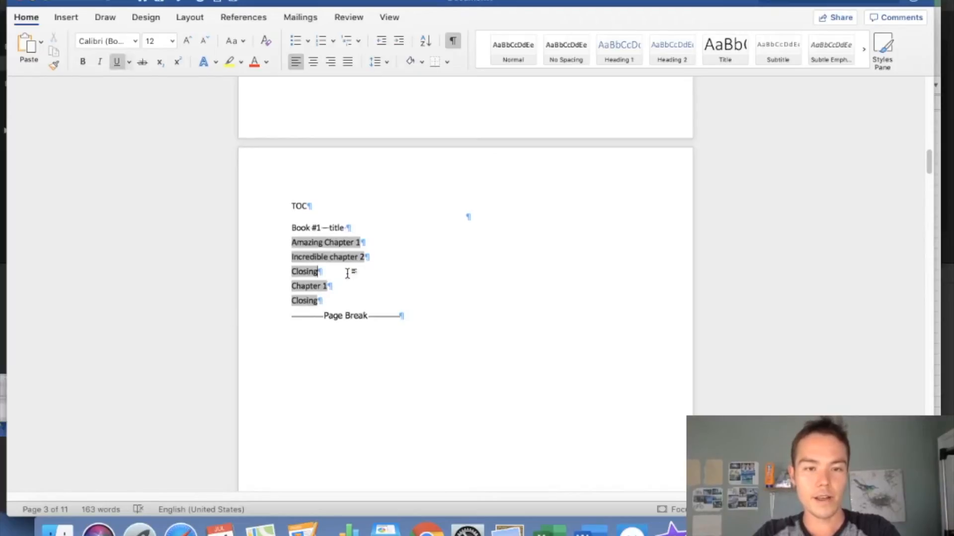
key("Return")
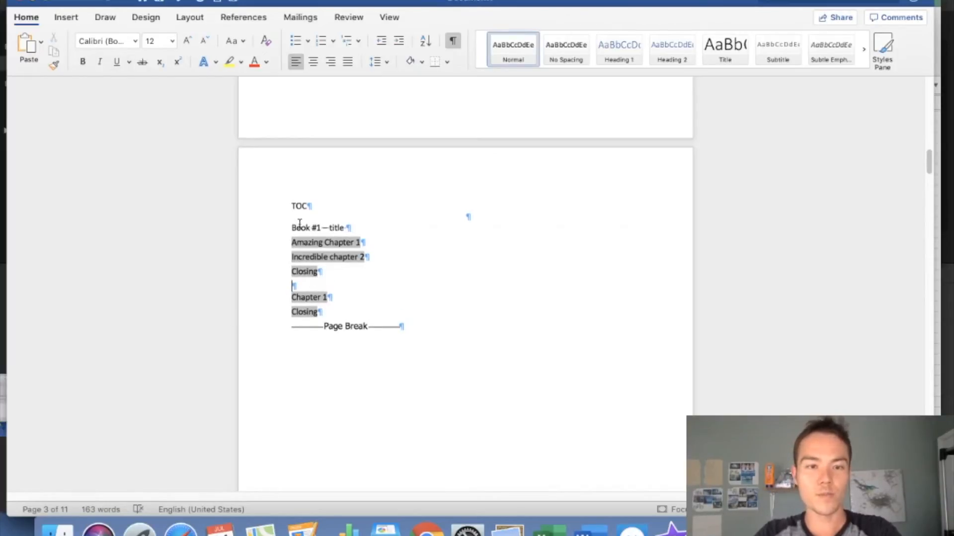
type("Book #2")
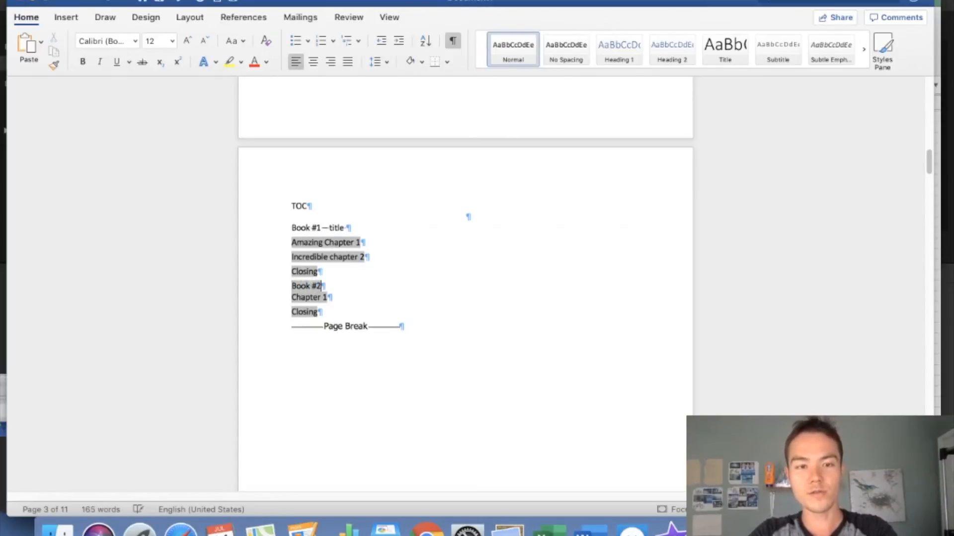
type(" - Title")
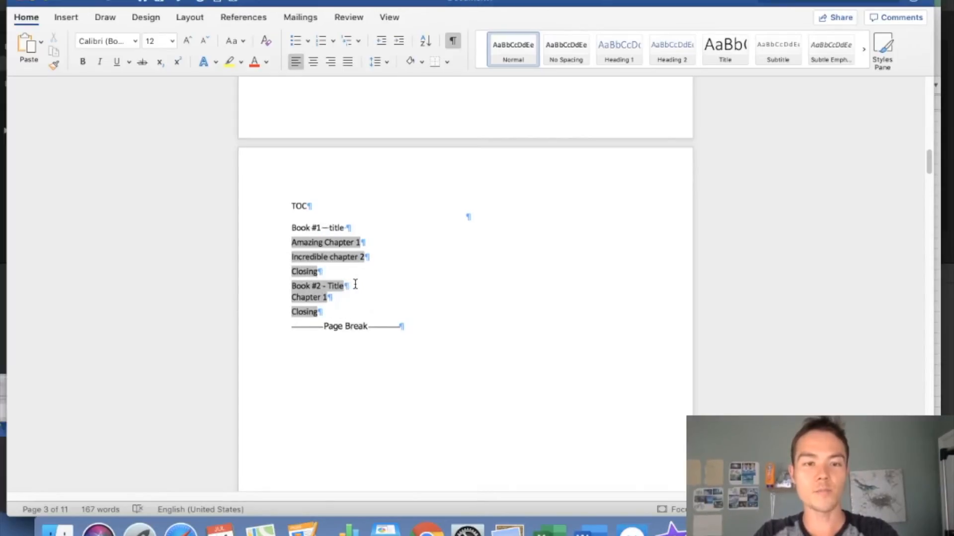
Make both book label lines and the remaining contents entries bold
triple_click(329, 286)
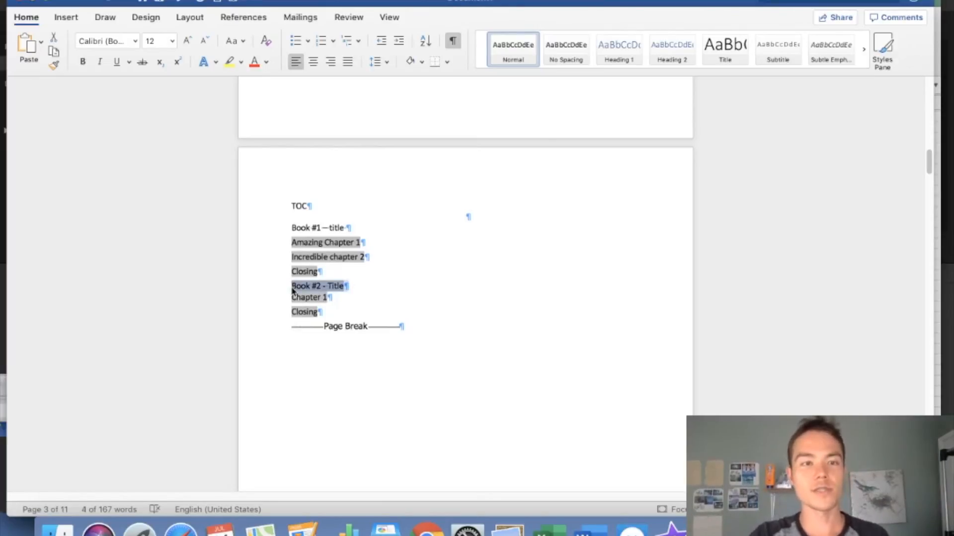
left_click(83, 62)
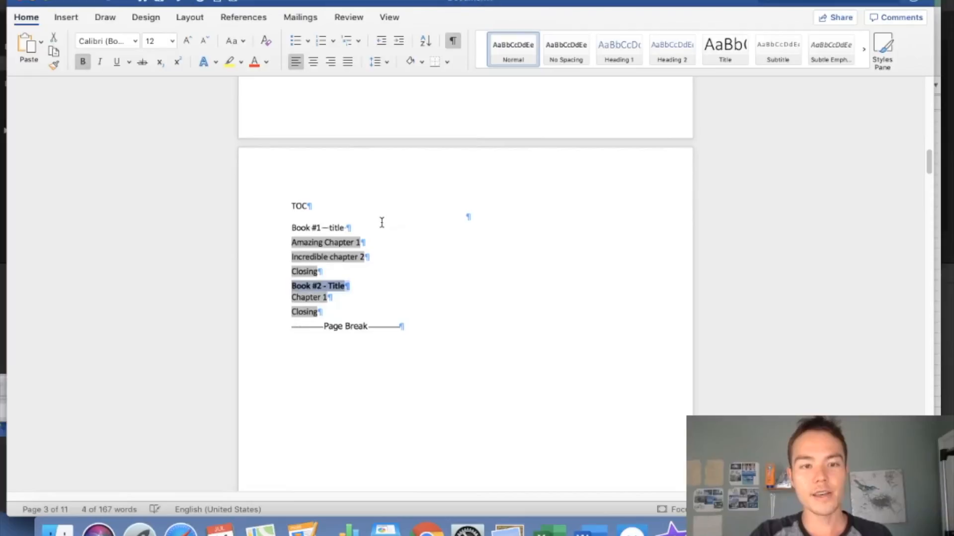
triple_click(357, 227)
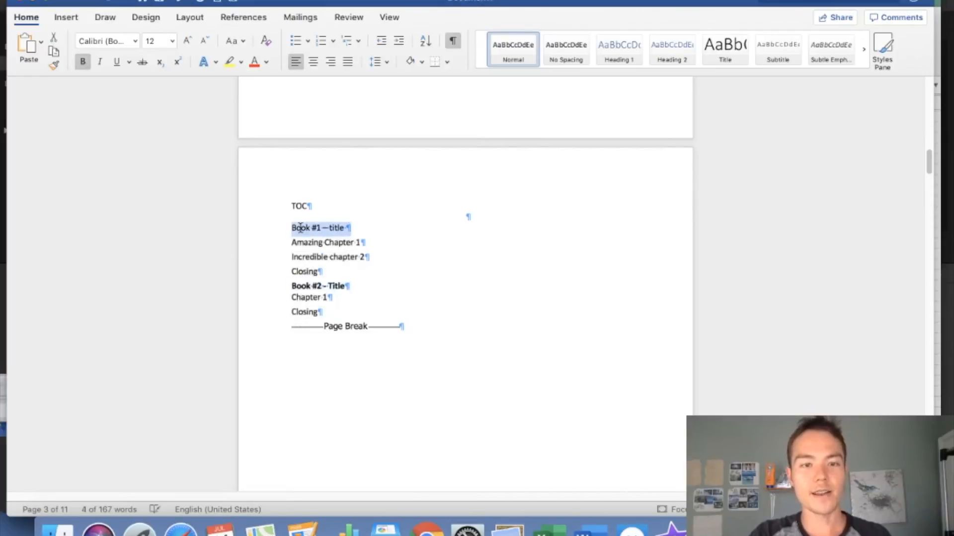
left_click(84, 63)
left_click(394, 271)
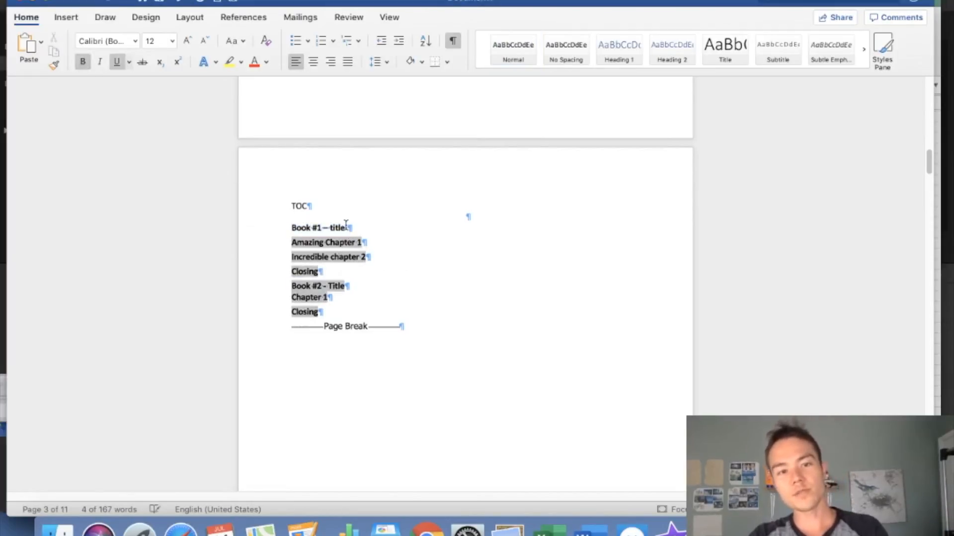
scroll(422, 208, "up", 15)
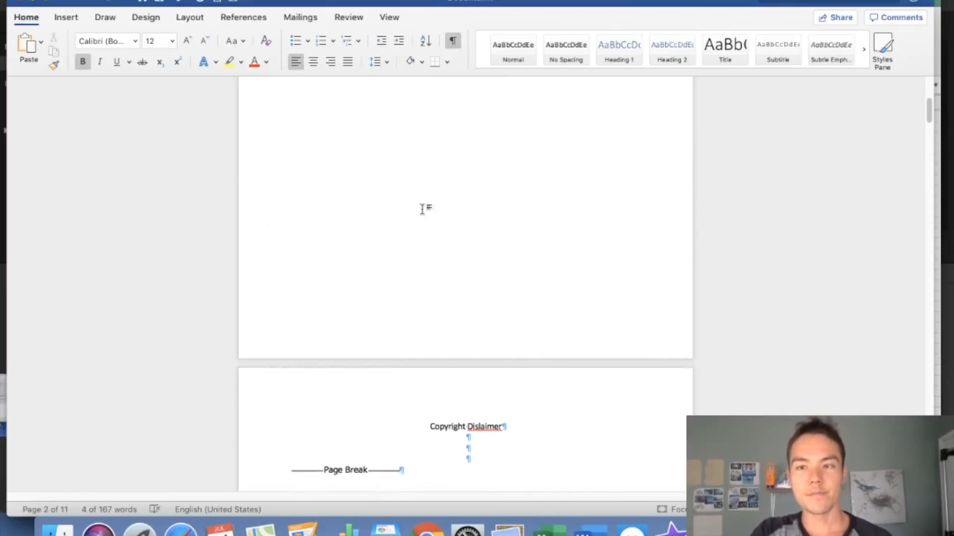
scroll(422, 209, "up", 10)
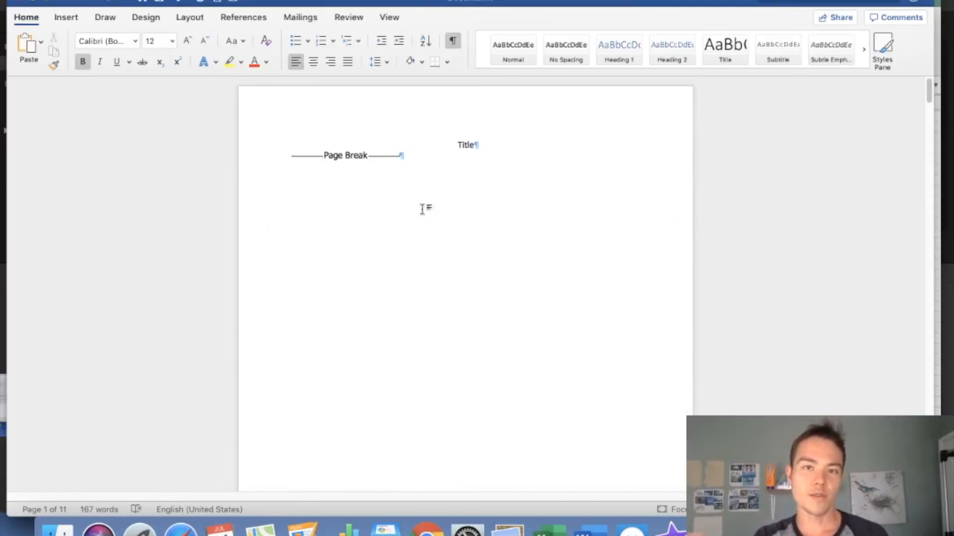
scroll(421, 209, "down", 20)
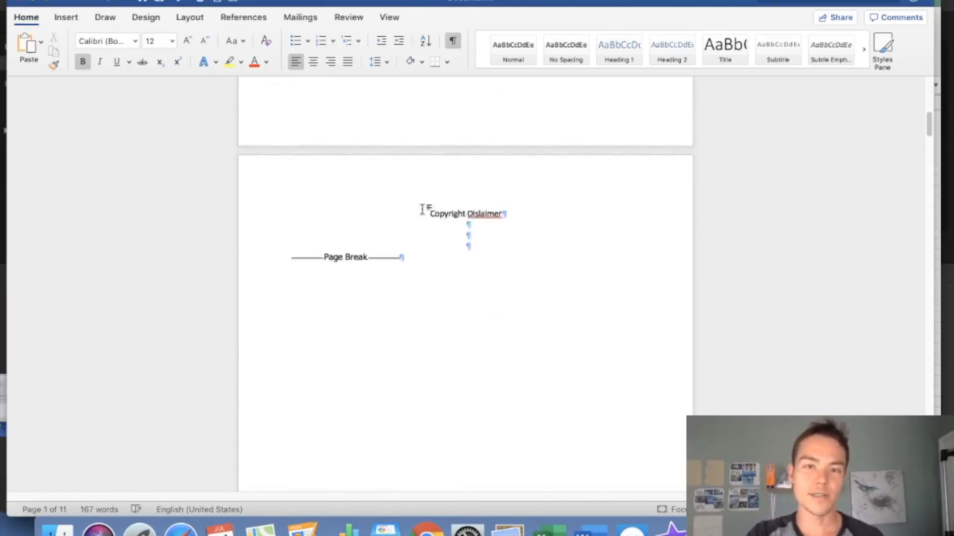